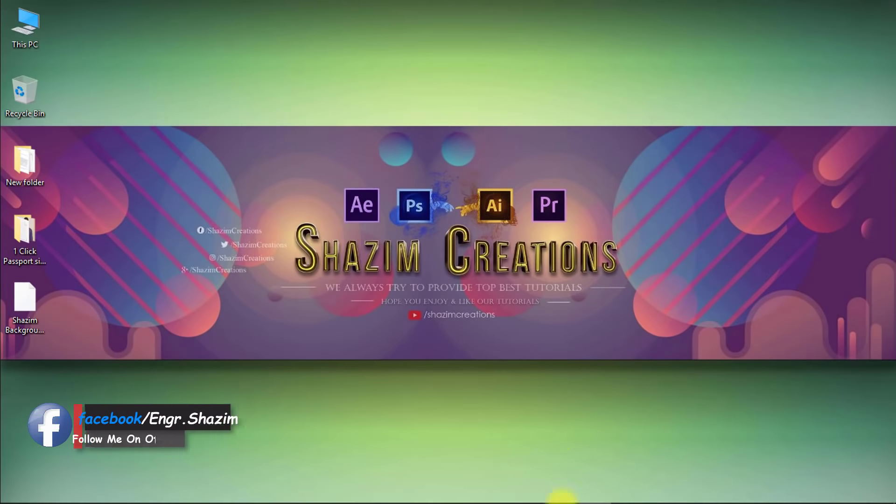
Launch Photoshop and open selected 1.JPG and selected.JPG together as two documents
click(562, 493)
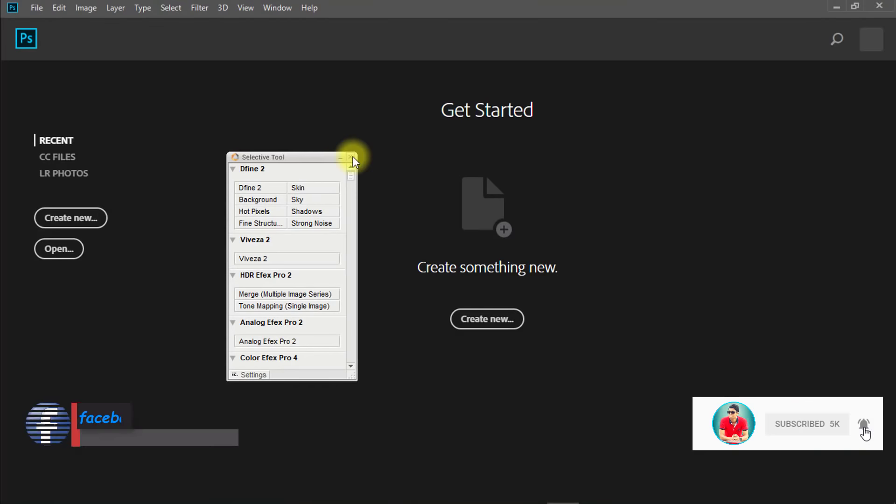
click(352, 156)
click(36, 8)
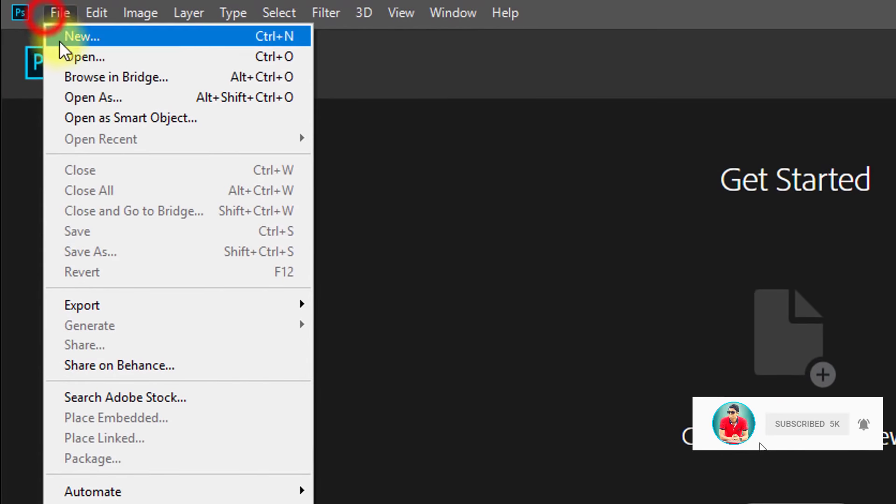
click(49, 34)
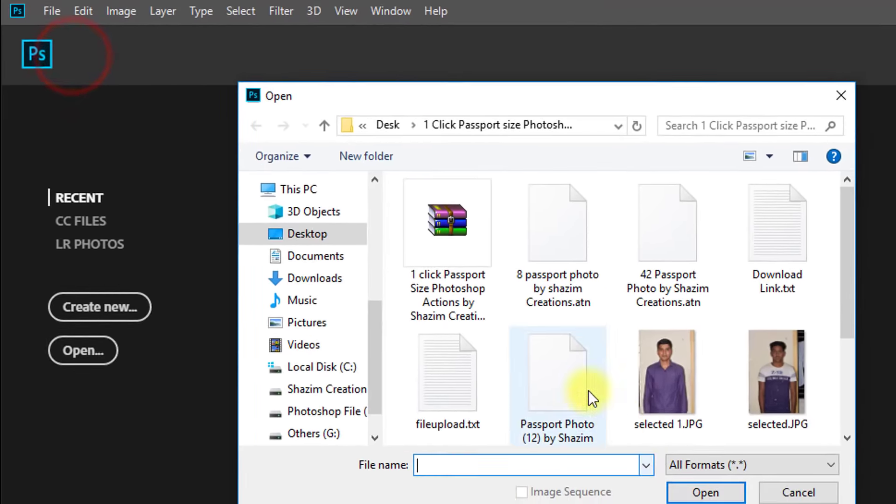
click(651, 390)
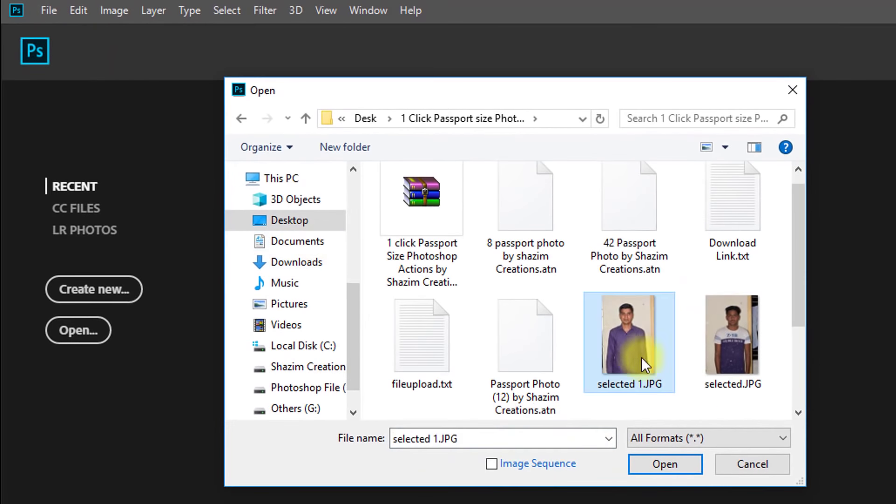
ctrl+click(730, 357)
click(662, 462)
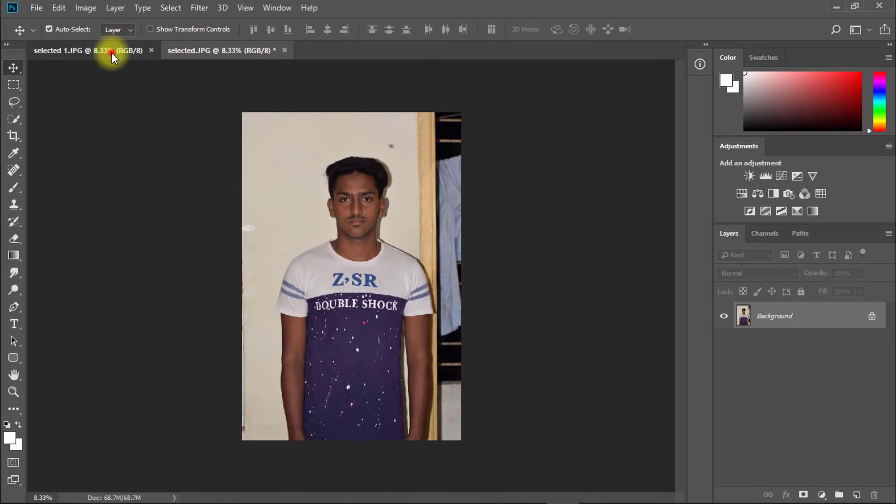
Bring selected 1.JPG forward and load the 8 passport photo action set from the passport actions folder
click(111, 51)
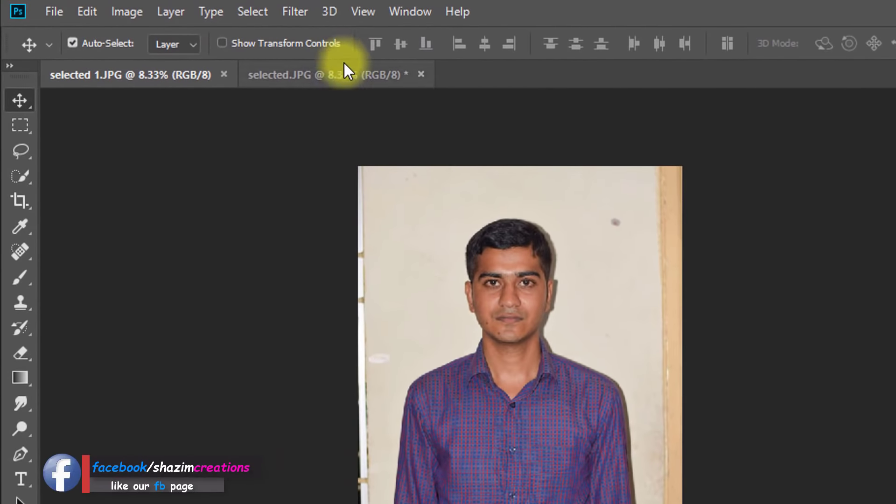
click(410, 11)
click(469, 142)
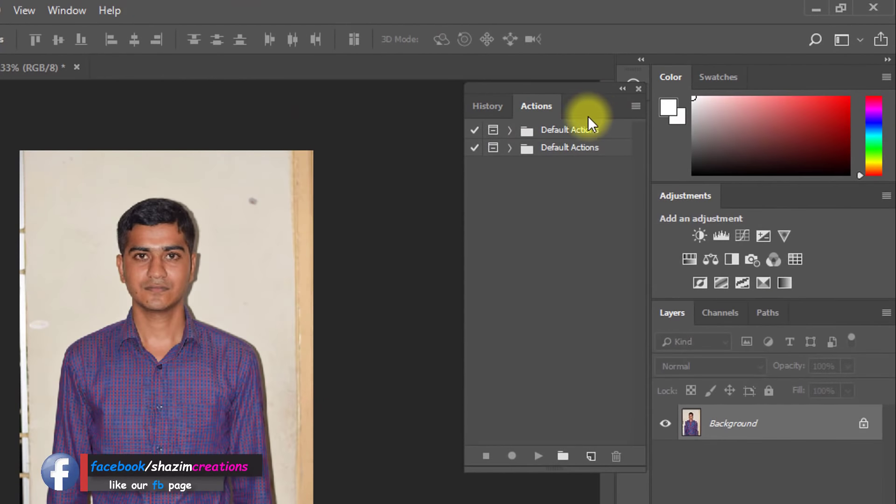
click(636, 108)
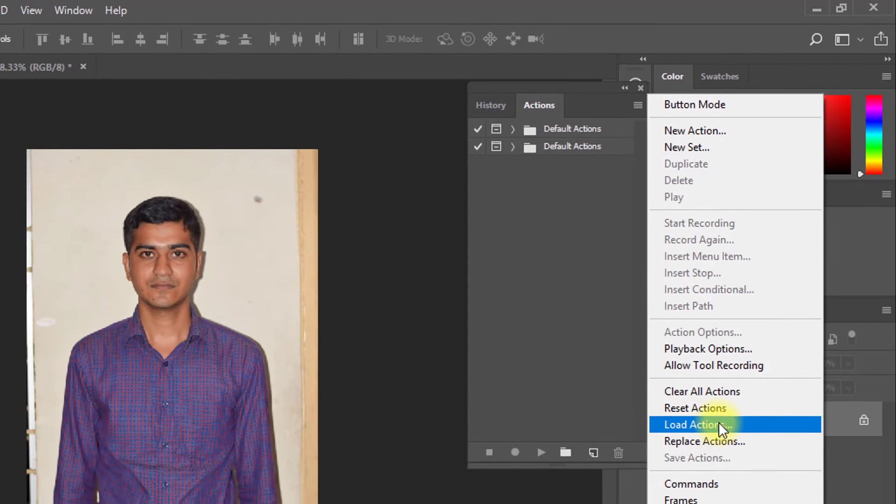
click(719, 425)
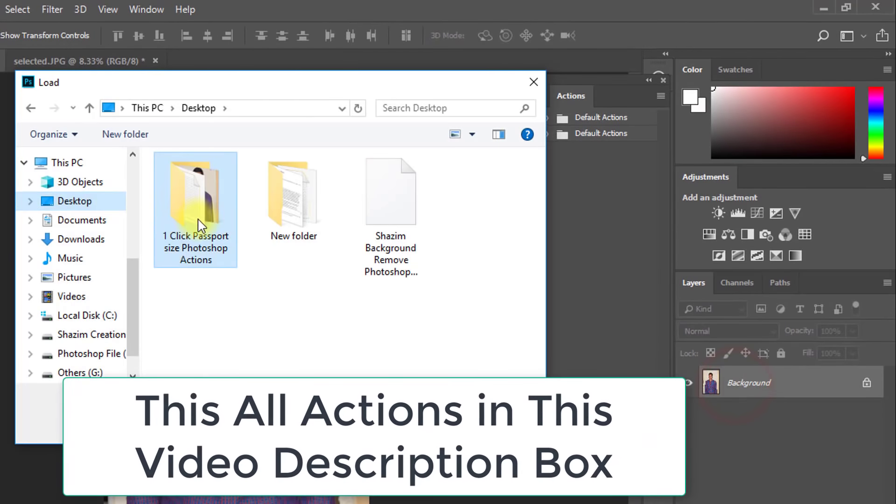
click(183, 210)
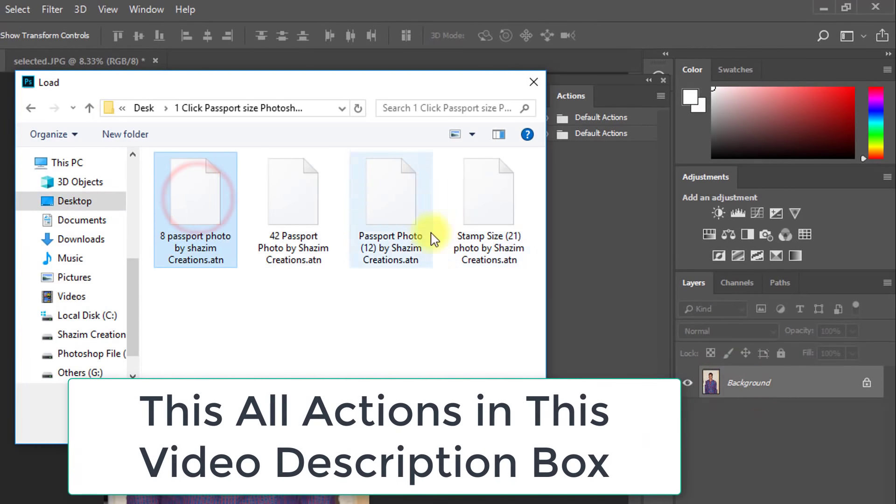
key(Return)
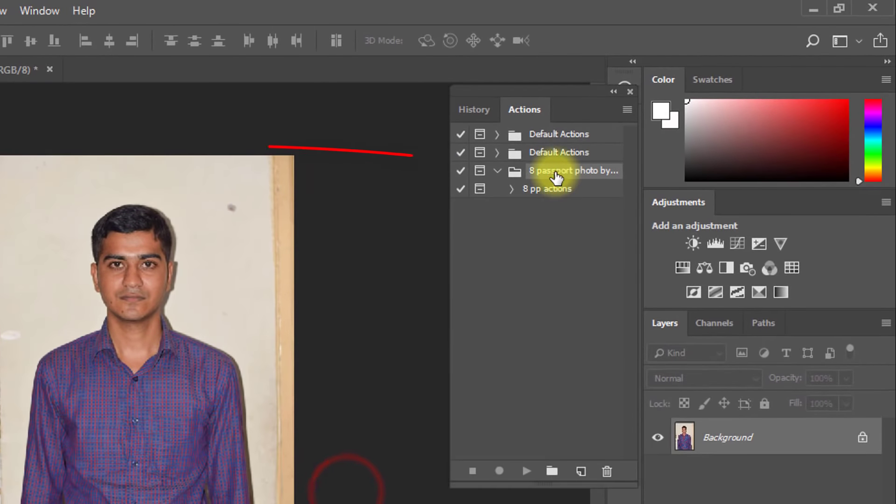
Run the 8 pp actions action on the purple-shirt portrait
click(541, 173)
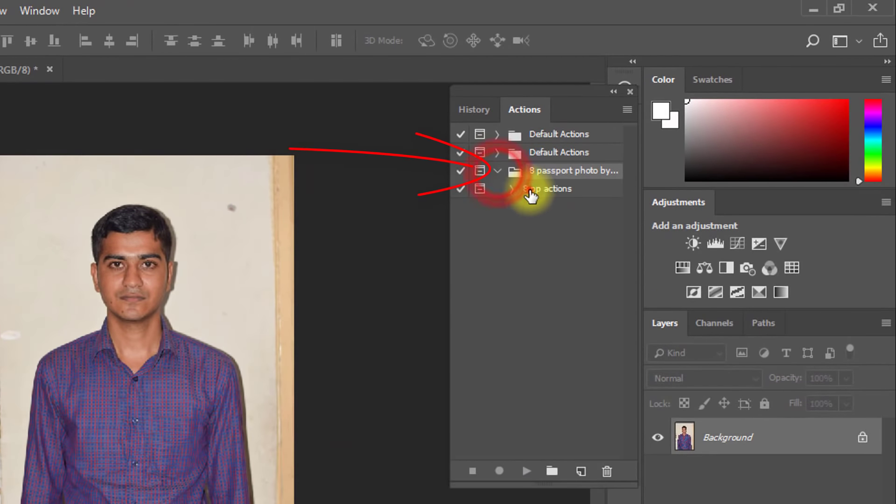
click(530, 190)
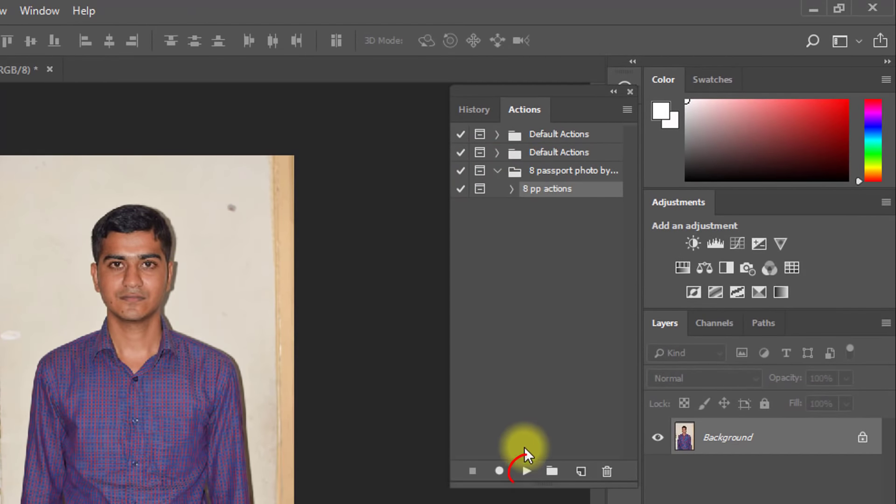
click(527, 471)
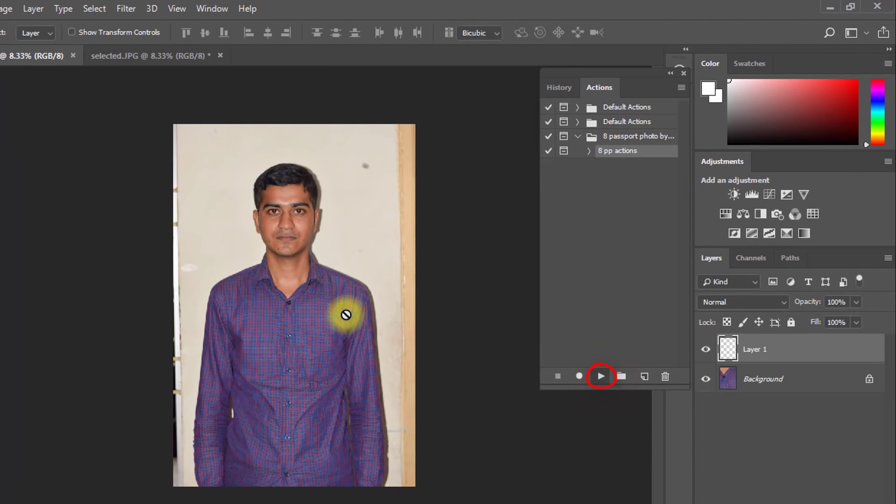
Scale the portrait to about 12.91% with the head centred in the passport frame, and commit
click(276, 54)
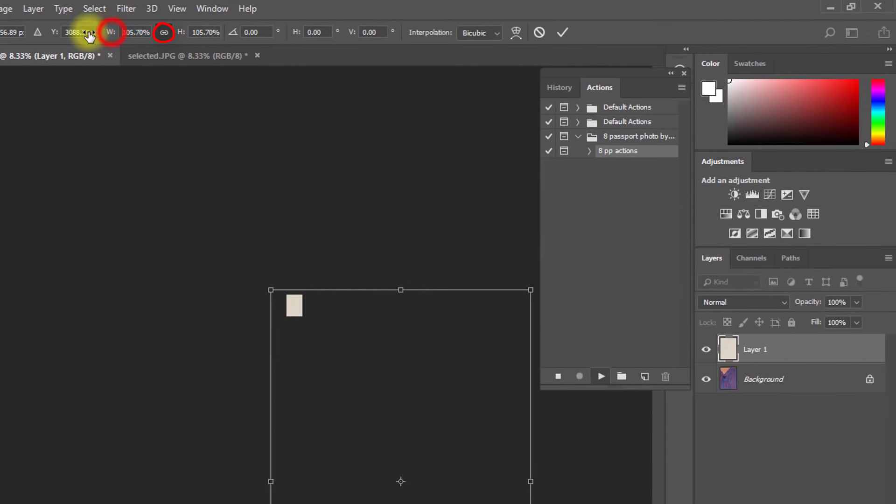
drag(110, 32, 29, 50)
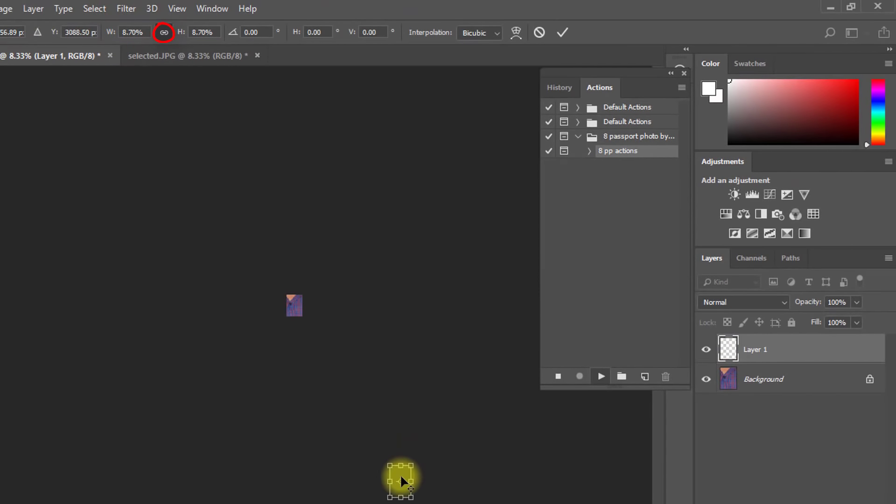
drag(402, 481, 297, 309)
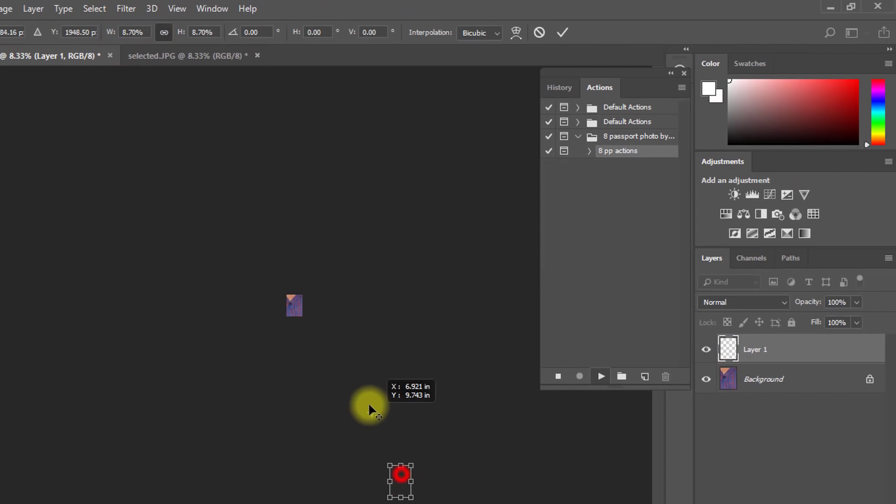
click(339, 292)
click(274, 313)
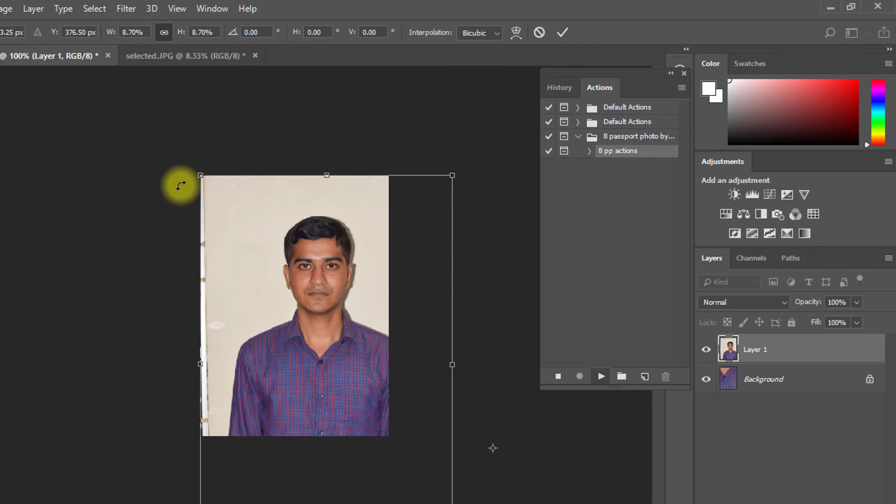
drag(113, 33, 119, 35)
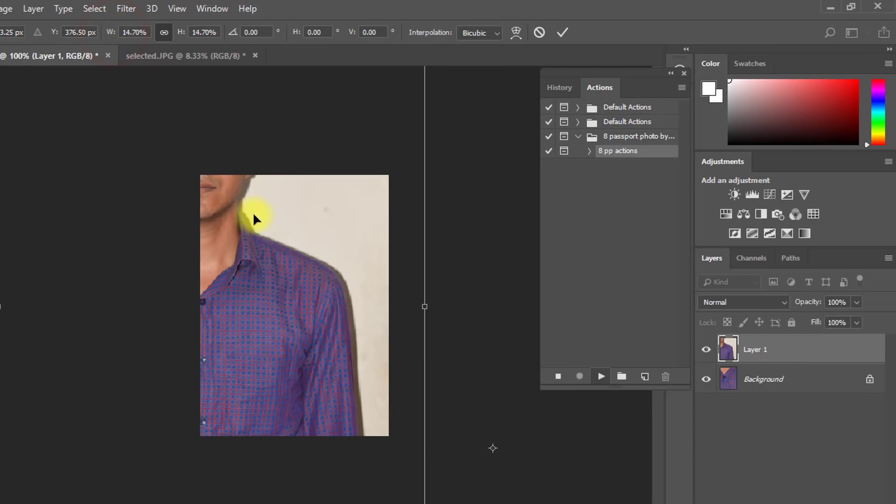
drag(275, 234, 371, 360)
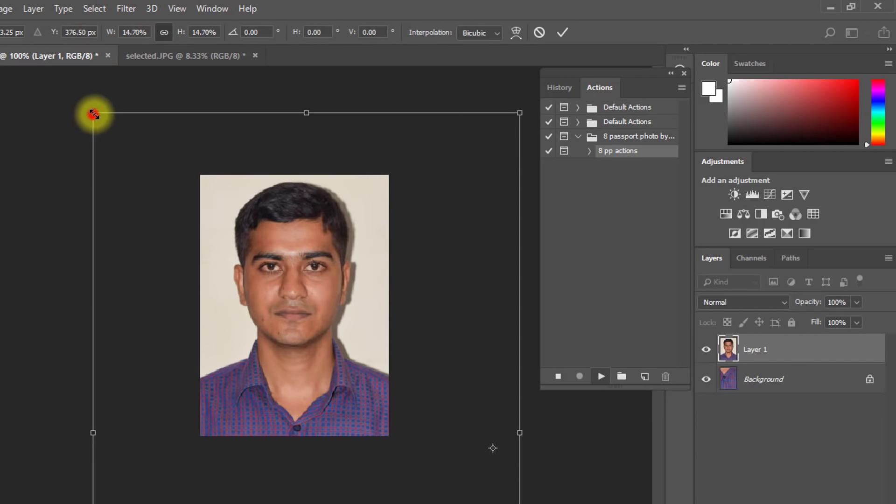
drag(93, 113, 124, 124)
drag(350, 348, 327, 312)
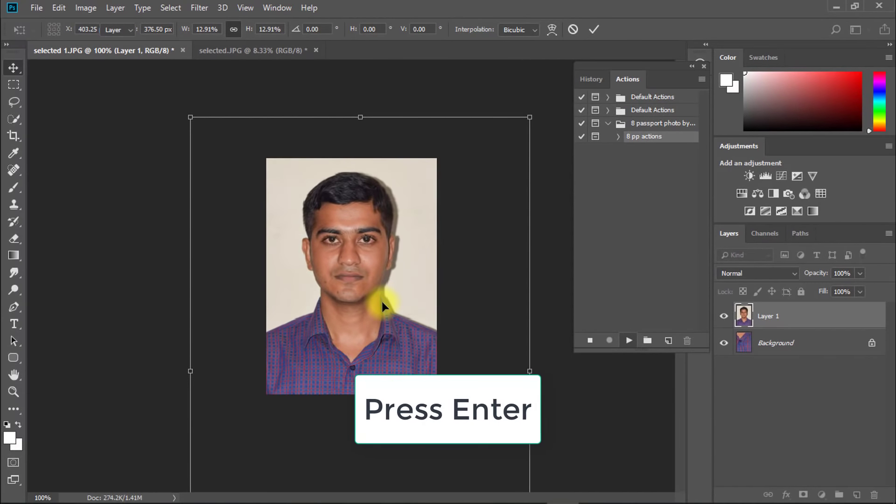
key(Return)
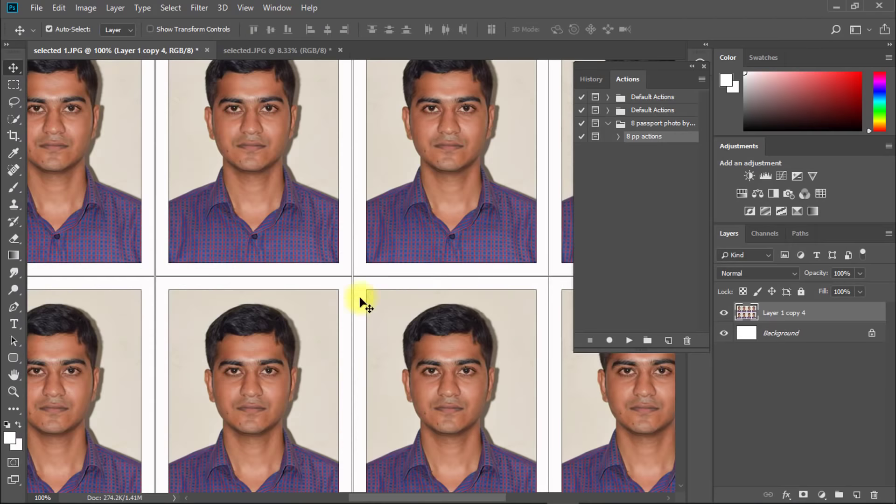
Zoom out to review the eight-photo sheet, then bring selected.JPG to the front
click(189, 154)
click(222, 176)
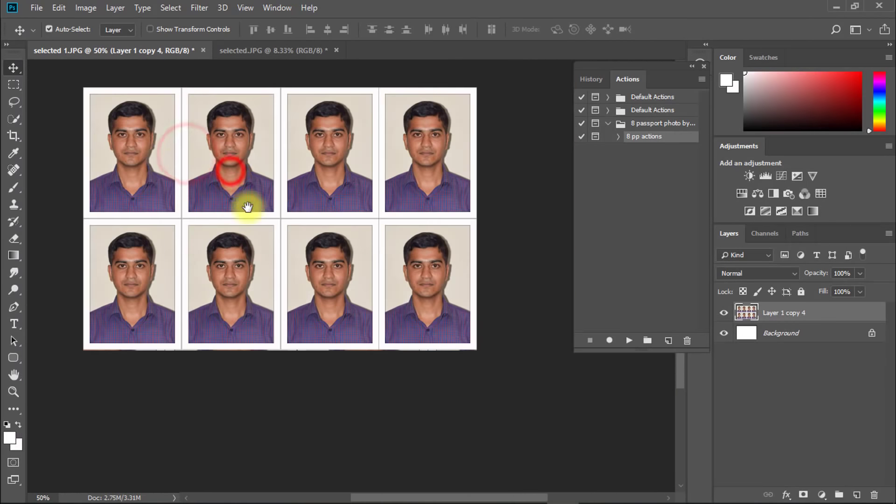
drag(182, 145, 201, 155)
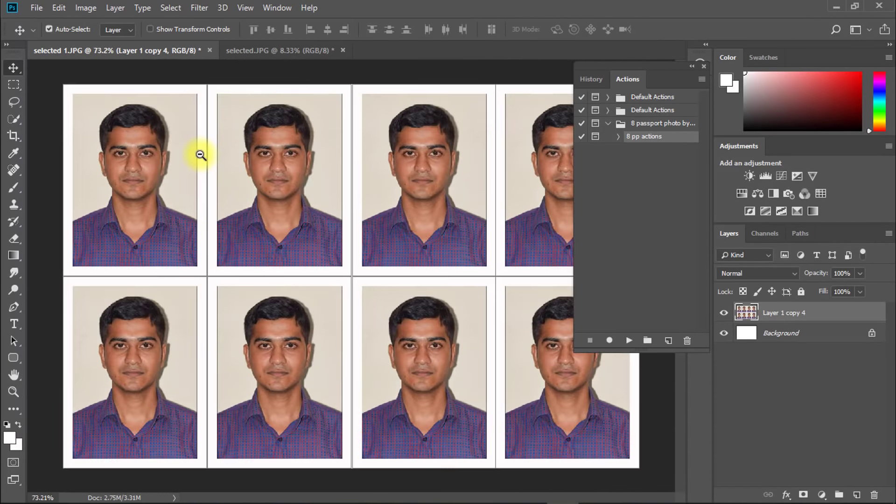
click(264, 51)
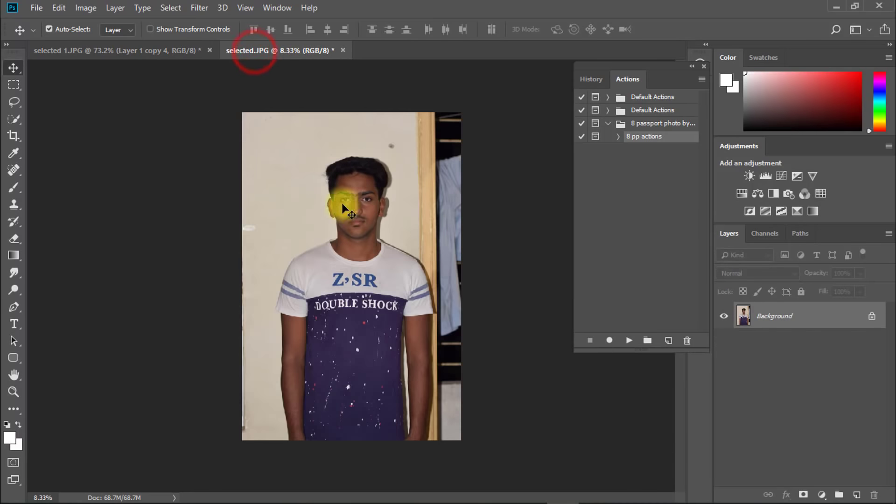
Run the passport action on selected.JPG, fit the portrait at about 14.88% scale, and commit
click(628, 346)
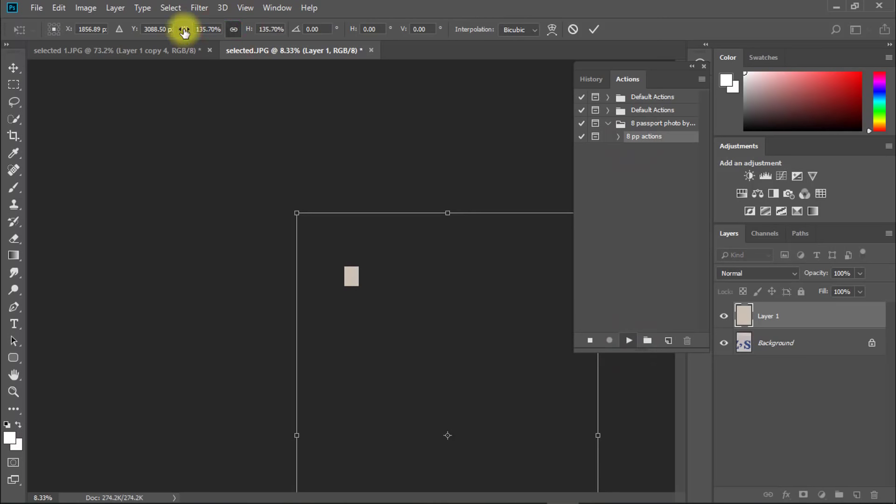
drag(184, 32, 143, 30)
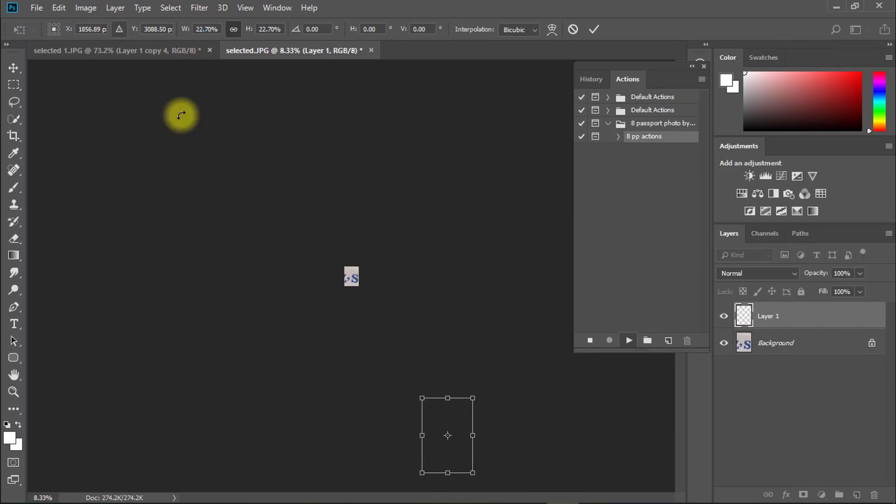
drag(437, 403, 350, 280)
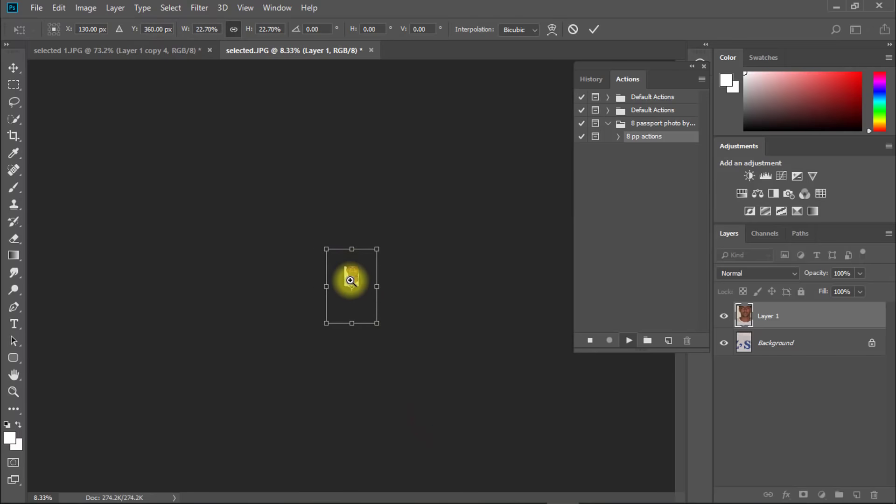
click(350, 280)
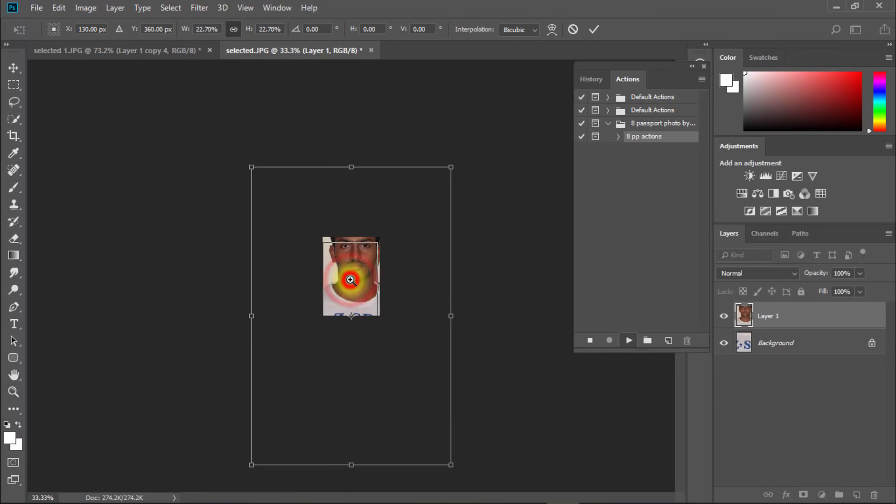
click(351, 280)
drag(185, 29, 182, 31)
click(366, 186)
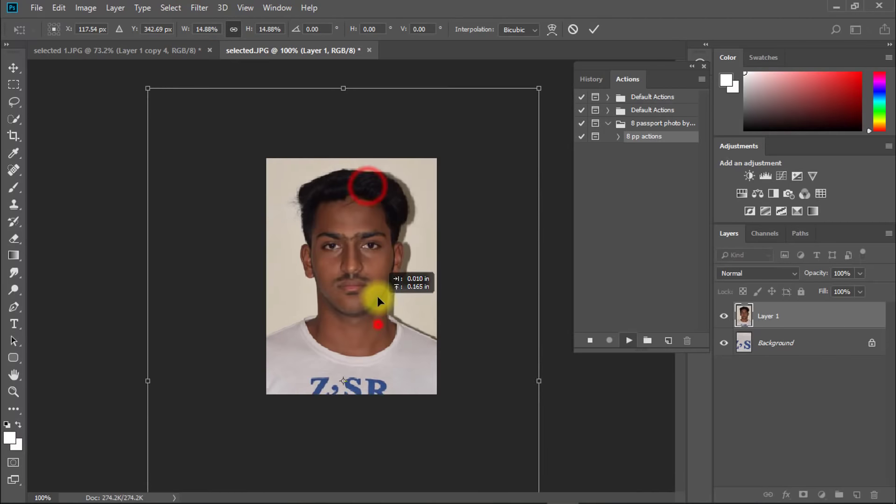
drag(378, 298, 376, 298)
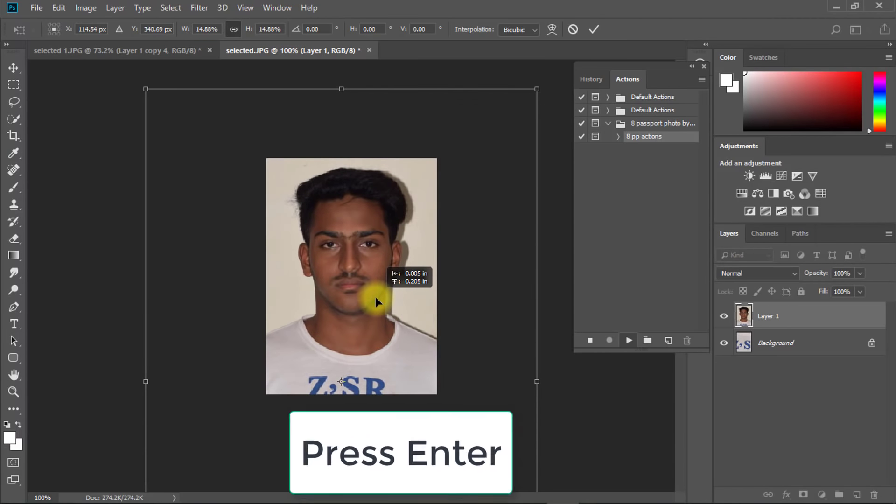
key(Return)
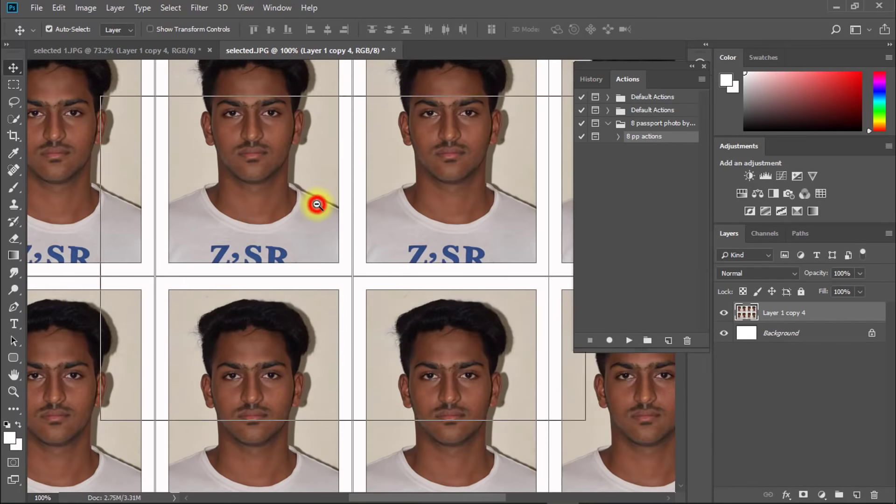
alt+click(317, 204)
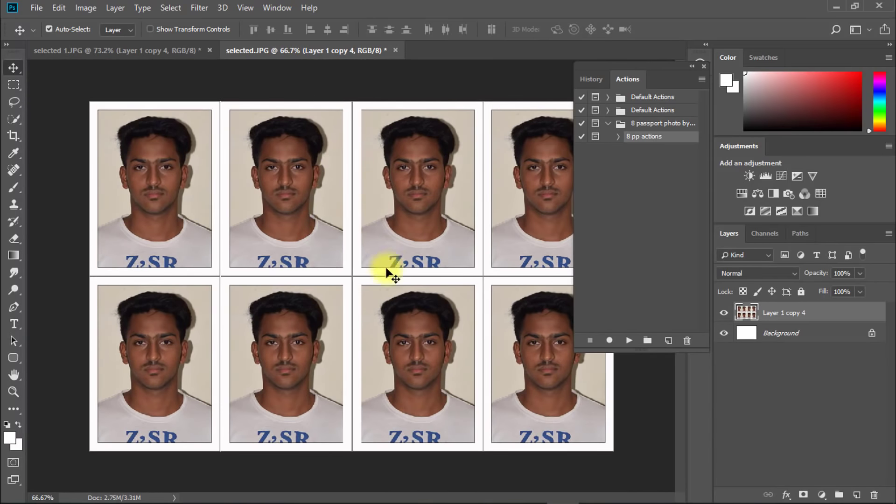
Close the selected.JPG sheet without saving and inspect the remaining sheet up close
click(395, 50)
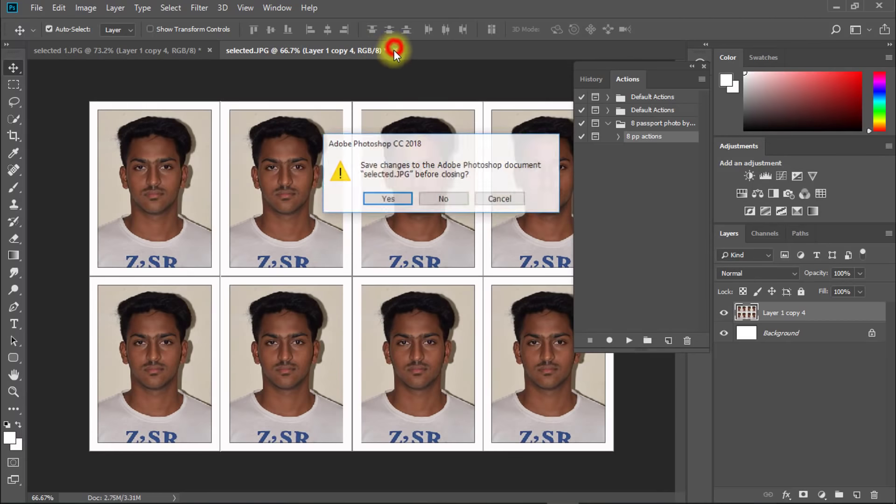
click(441, 197)
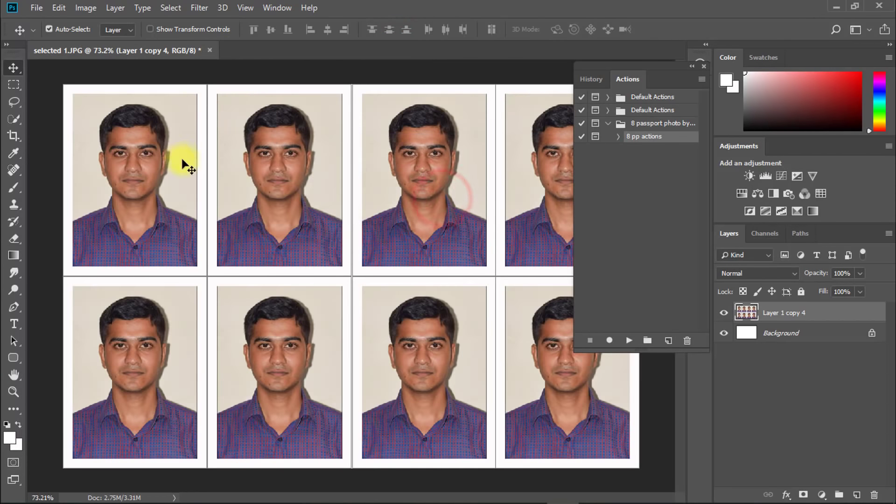
ctrl+click(160, 124)
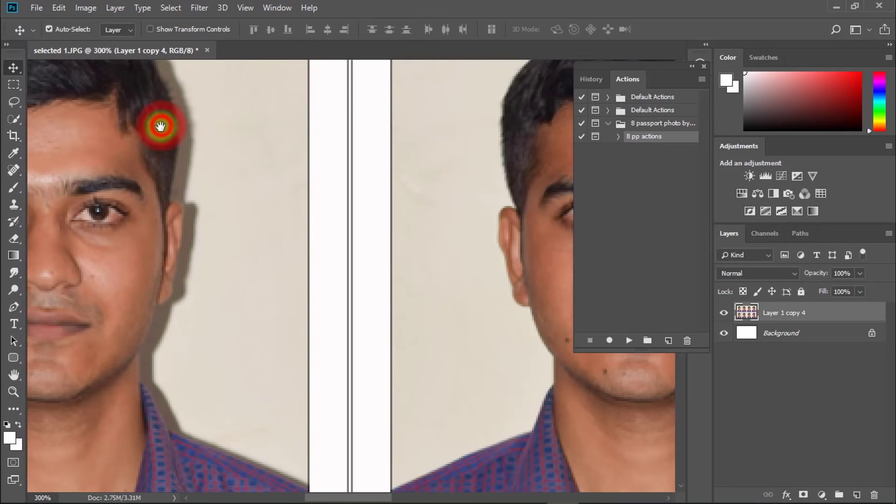
drag(160, 124, 321, 194)
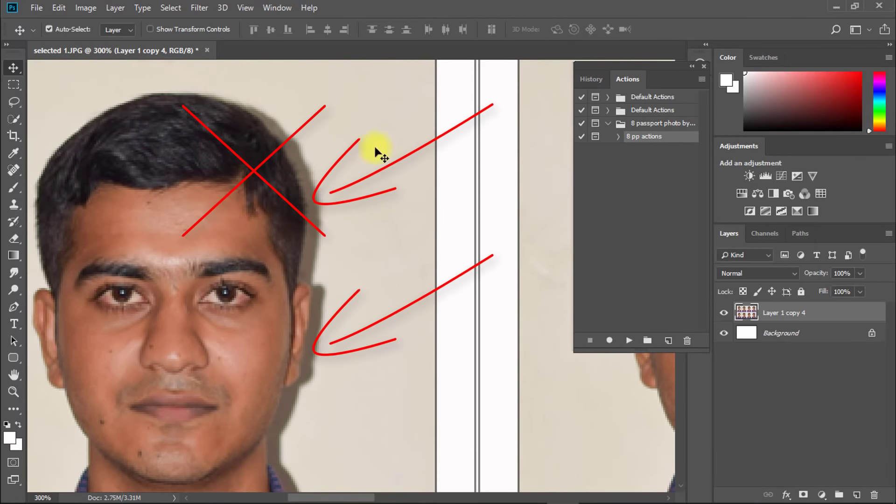
alt+click(304, 200)
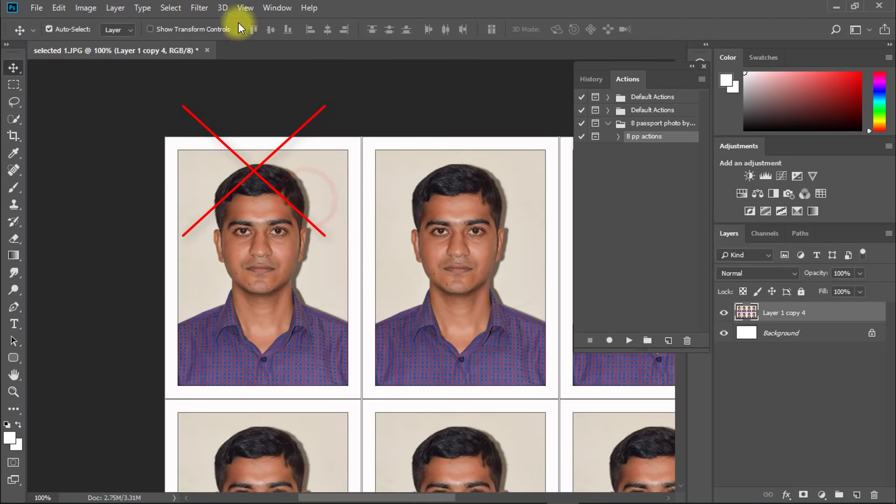
Close the selected 1.JPG sheet without saving and reopen the original from recent files
click(207, 50)
click(449, 202)
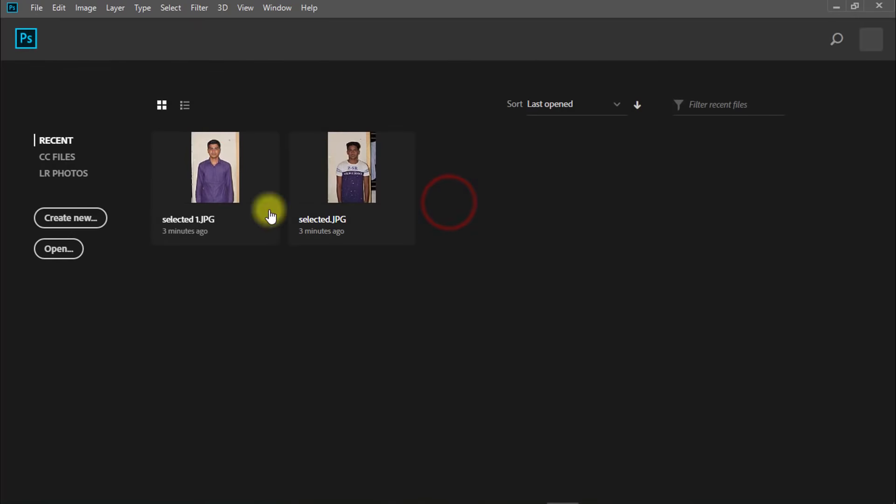
click(214, 164)
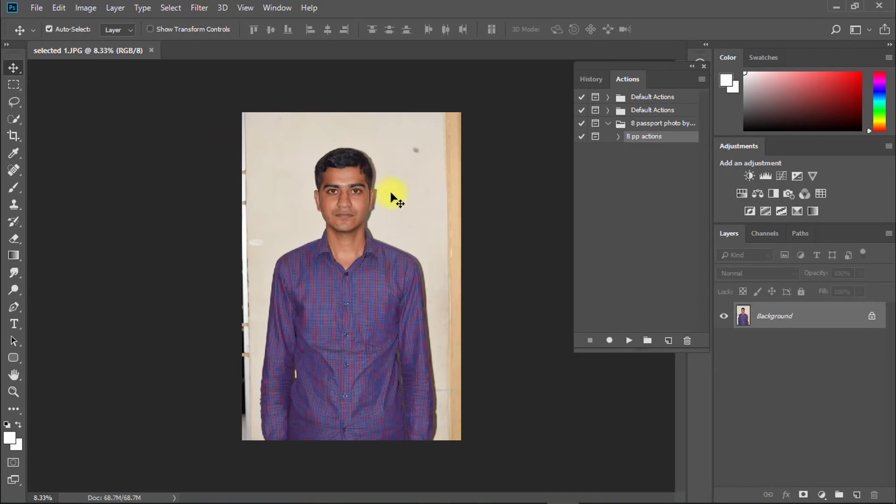
Load the background remove action file from the Desktop into the Actions panel
click(338, 175)
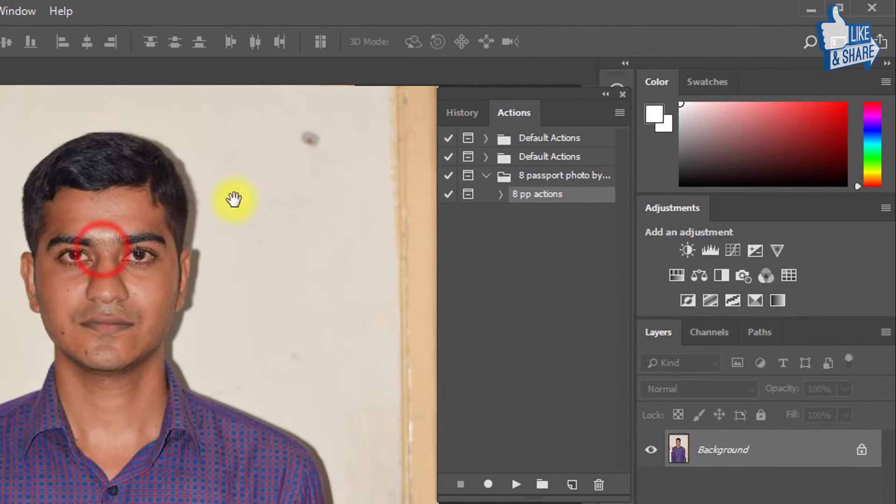
click(620, 114)
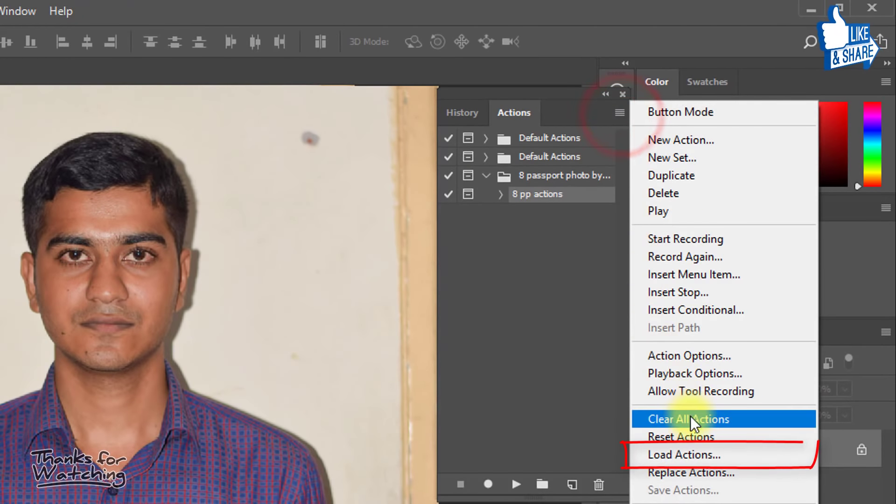
click(687, 461)
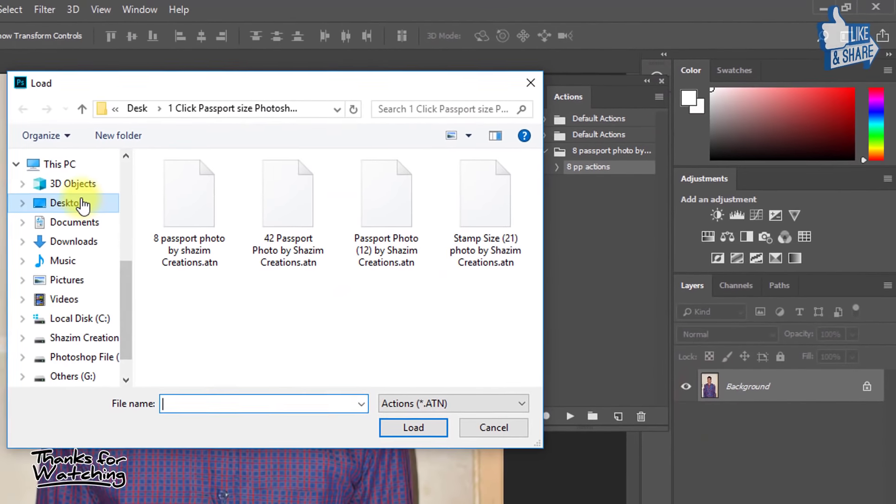
click(74, 201)
click(390, 219)
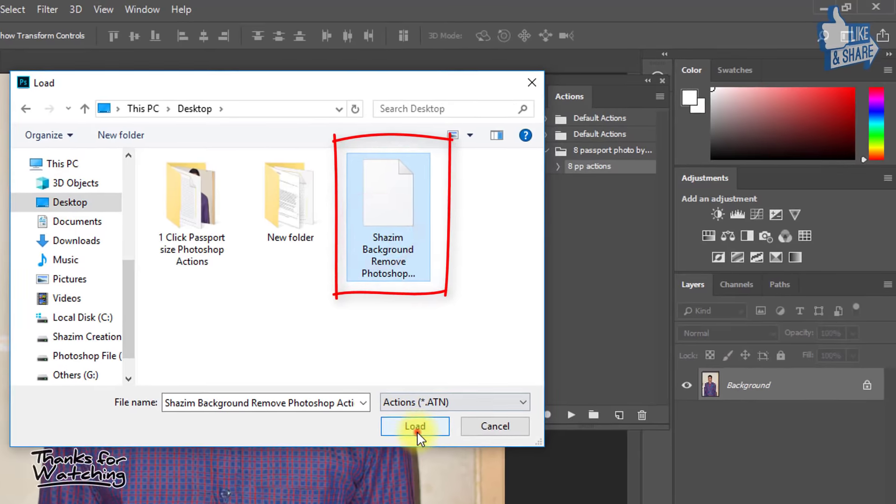
click(417, 425)
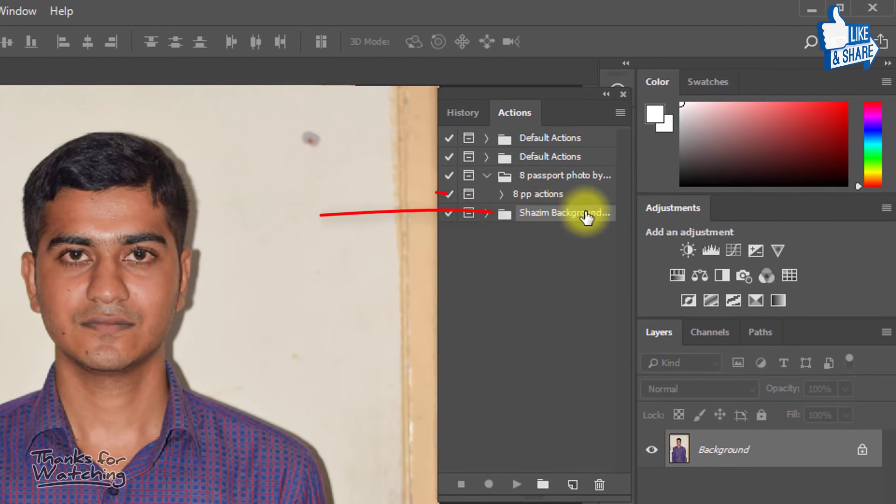
Run the White Remover Normal action from the Shazim Background Remove set
click(486, 213)
click(502, 287)
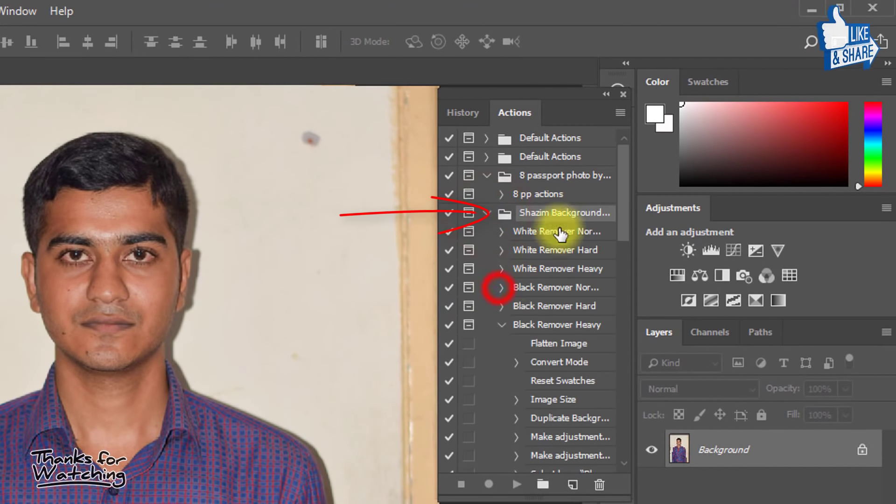
click(501, 324)
click(540, 234)
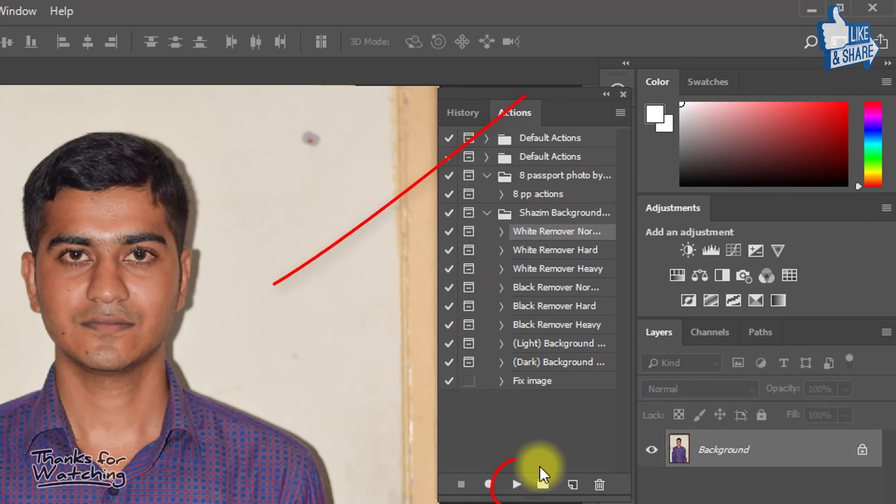
click(515, 485)
click(516, 485)
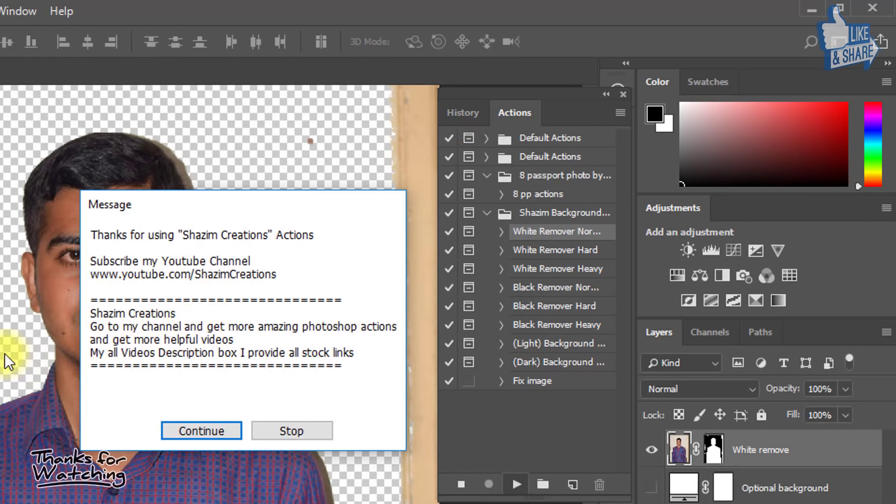
Continue past the action's message, inspect the cut-out edges up close, and switch to the Brush tool
click(224, 428)
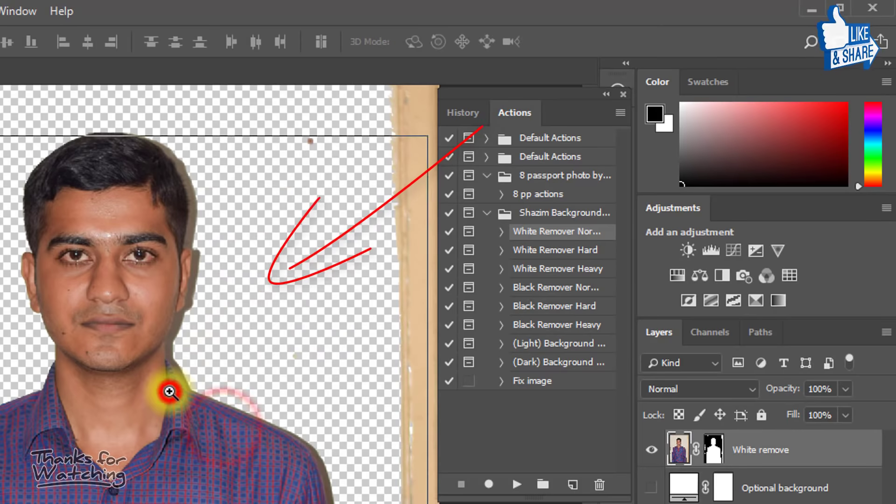
scroll(173, 383, up, 2)
scroll(195, 392, up, 2)
scroll(196, 392, down, 2)
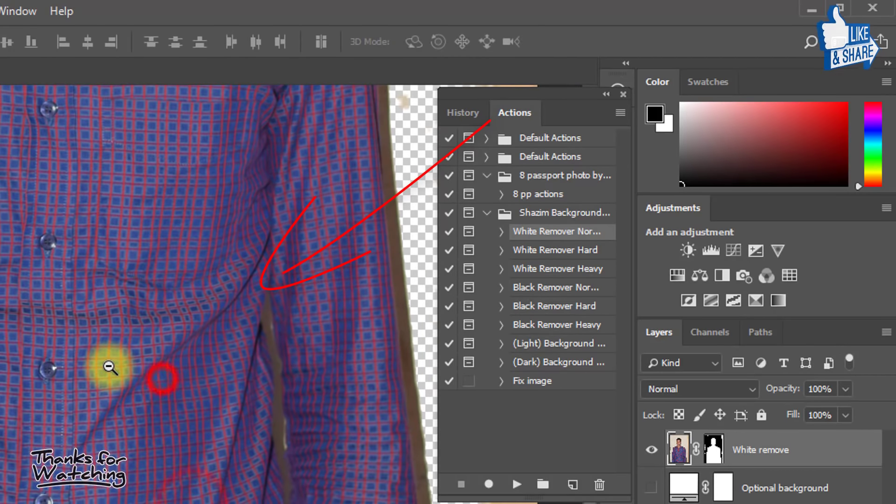
scroll(104, 366, down, 1)
drag(173, 226, 178, 499)
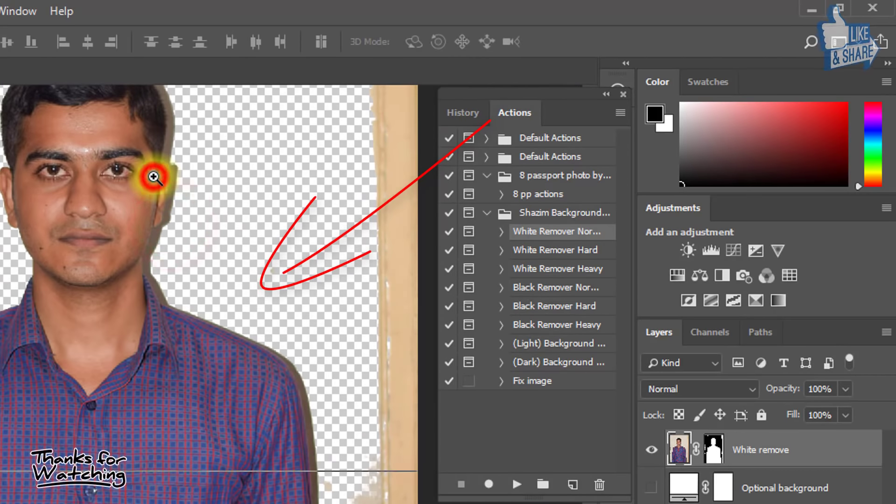
drag(152, 176, 196, 368)
key(ctrl+plus)
key(b)
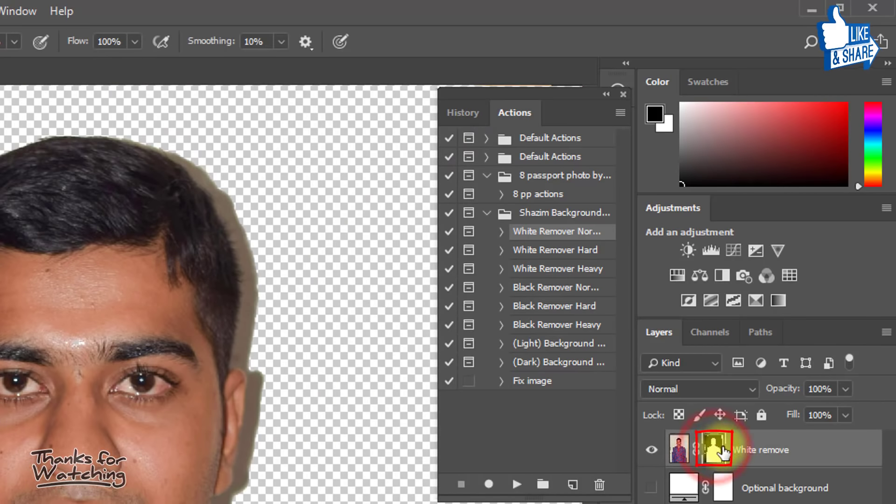
On the White remove mask, paint out the whitish halo around the hair and below the ear
click(212, 163)
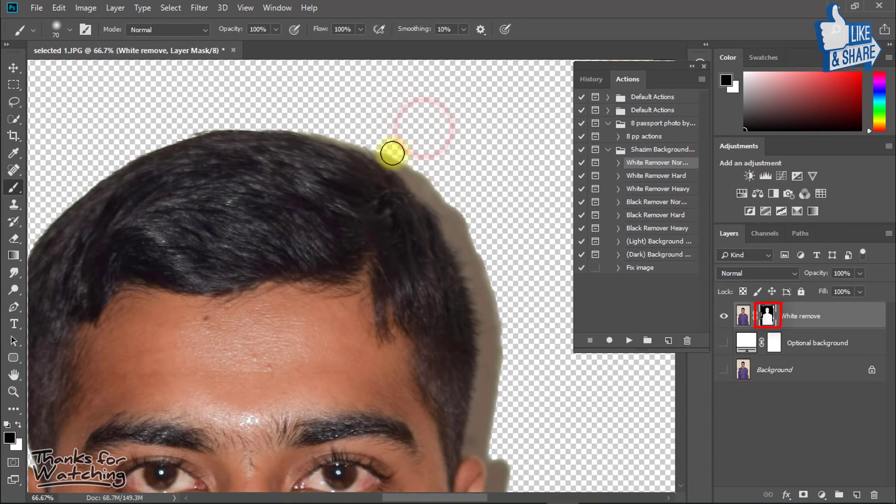
drag(392, 153, 487, 297)
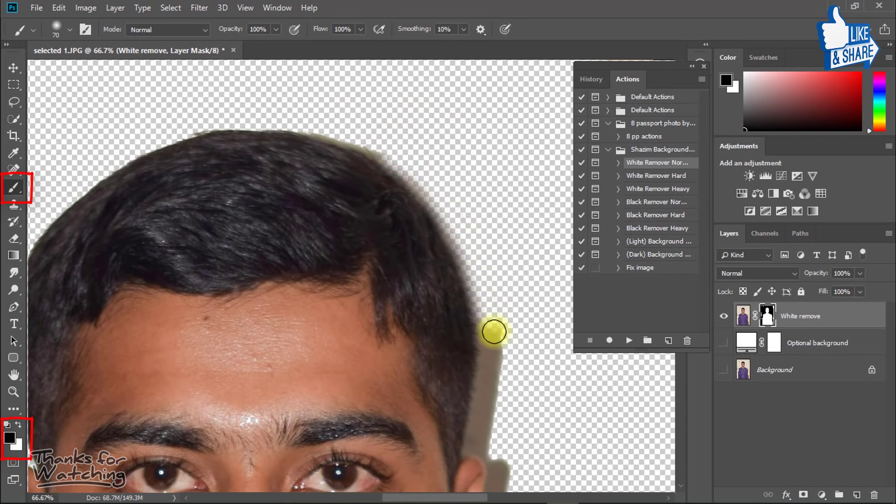
mouse_move(487, 394)
mouse_down()
mouse_move(454, 167)
mouse_move(460, 315)
mouse_move(472, 291)
mouse_up()
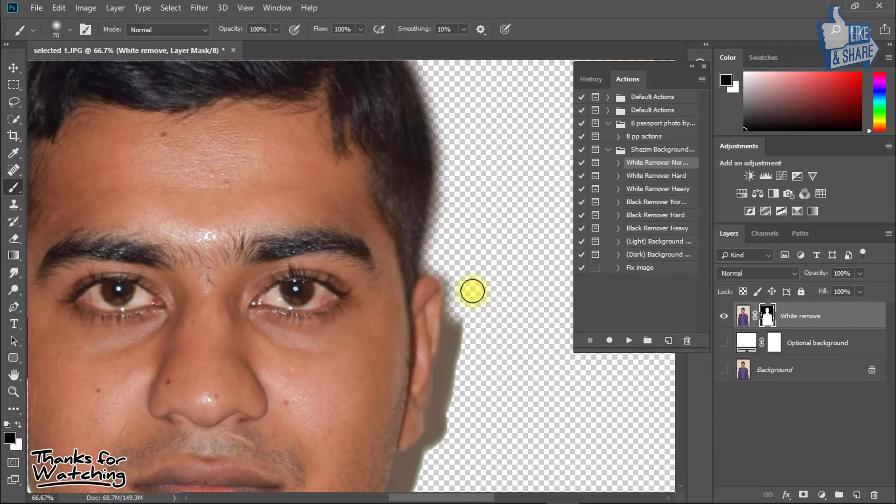
mouse_move(456, 357)
mouse_down()
mouse_move(448, 400)
mouse_move(457, 293)
mouse_up()
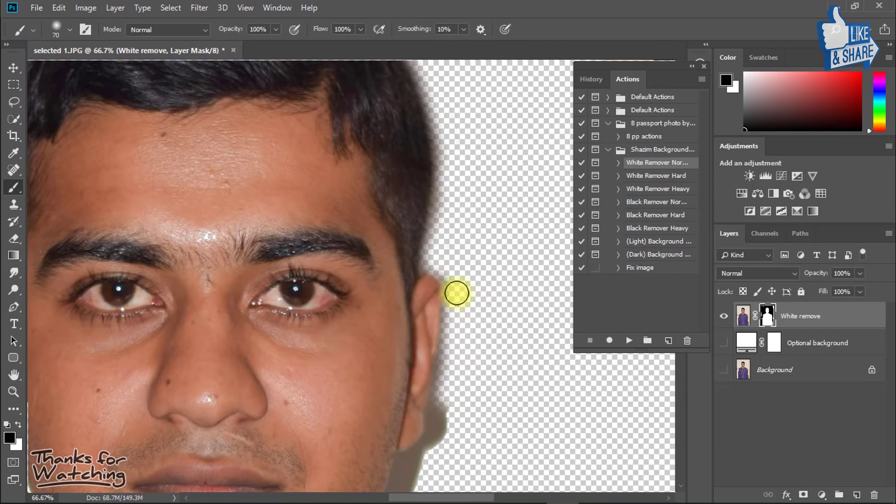
Erase leftover background along the chin, neck and collar edges
scroll(456, 327, down, 2)
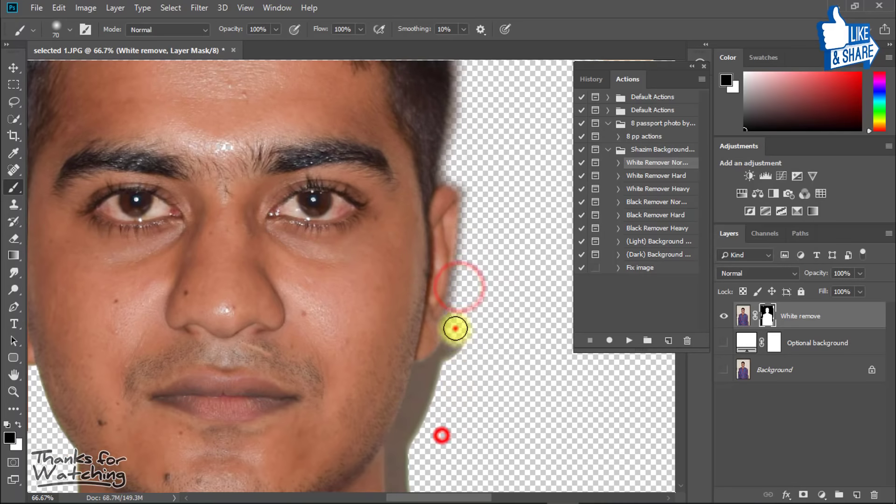
scroll(420, 327, down, 3)
drag(419, 303, 500, 451)
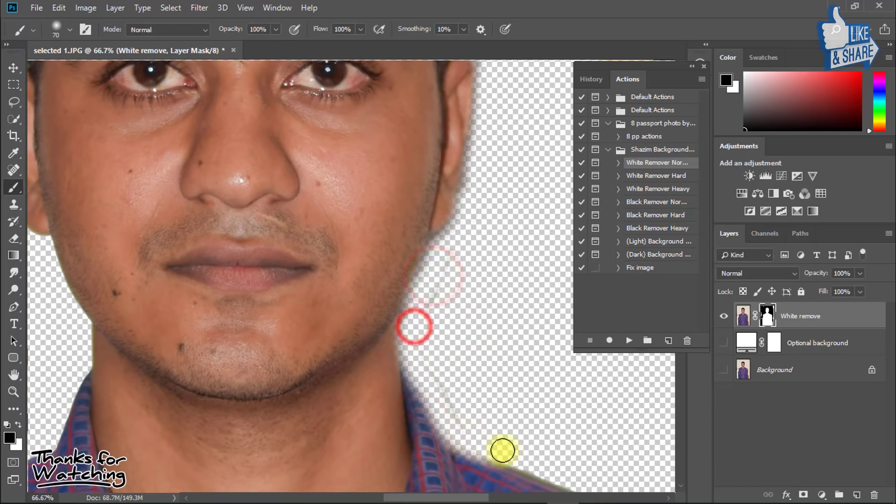
scroll(500, 450, down, 3)
drag(484, 361, 426, 327)
scroll(457, 263, down, 2)
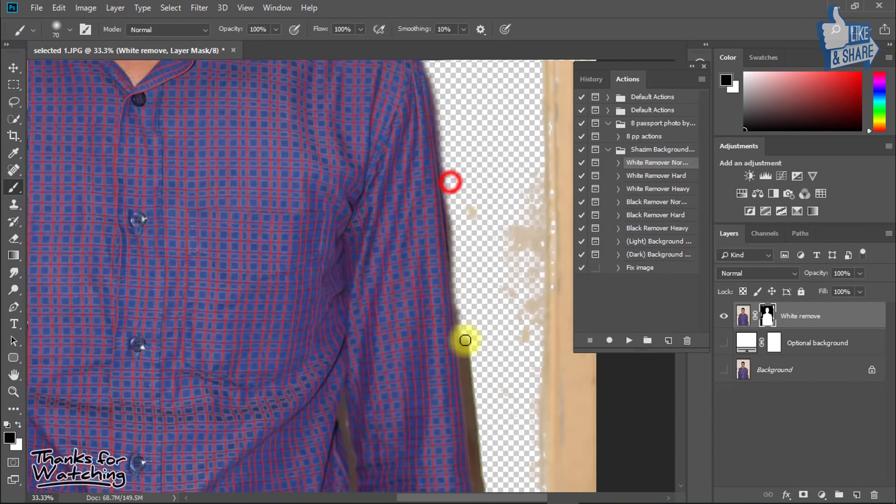
scroll(417, 154, down, 3)
scroll(450, 91, up, 1)
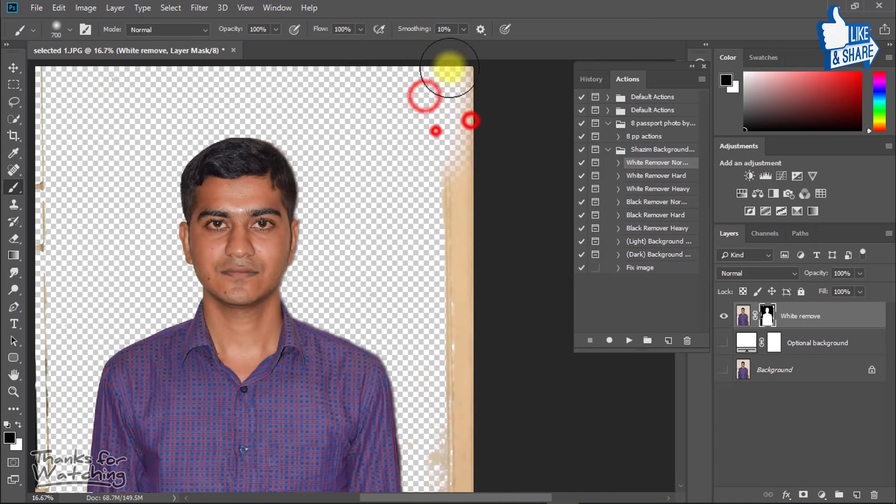
scroll(434, 129, down, 2)
scroll(248, 177, up, 2)
scroll(250, 140, down, 3)
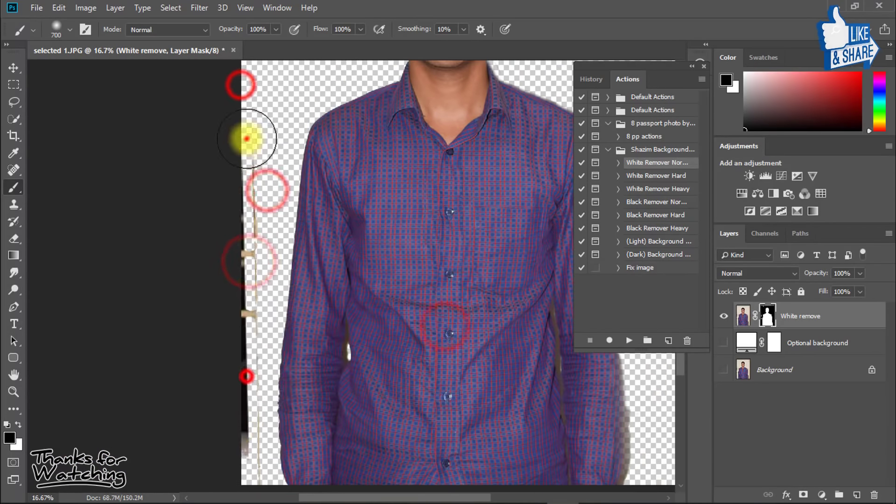
drag(250, 140, 414, 247)
scroll(414, 248, up, 1)
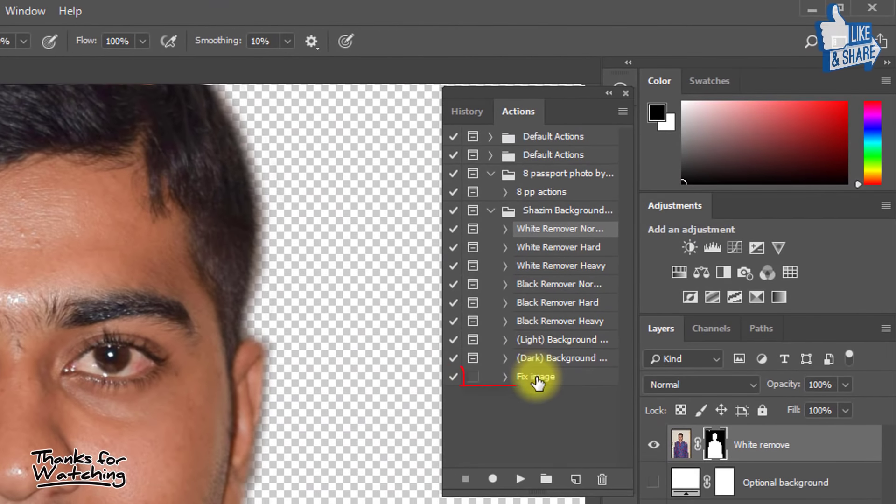
Run the Fix image action and paint the hair and ear edges back in on its mask
click(536, 378)
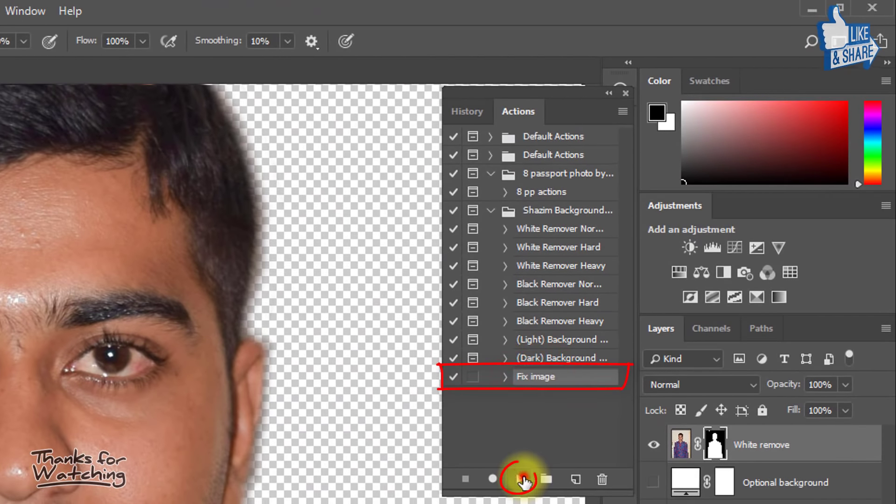
click(518, 479)
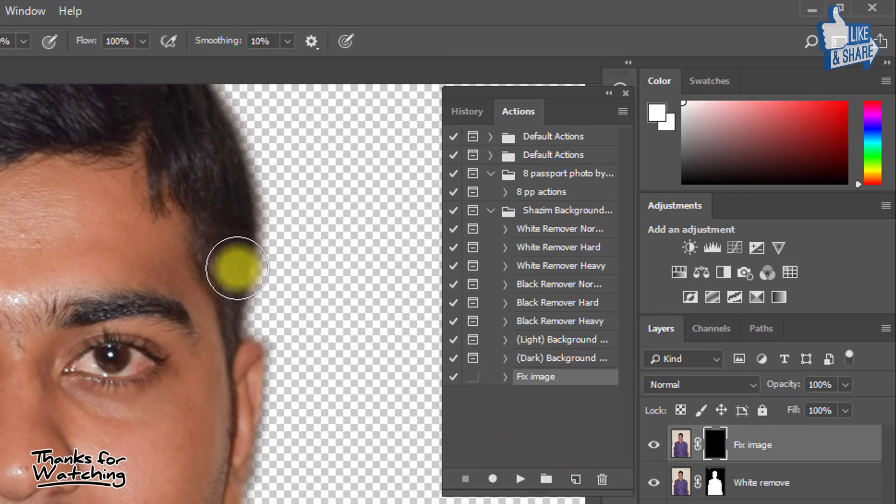
click(725, 446)
drag(324, 240, 321, 450)
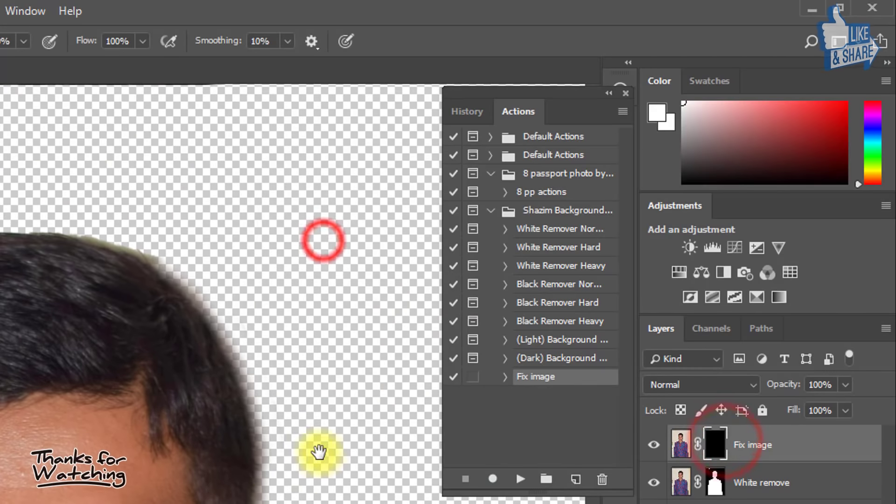
drag(182, 308, 232, 380)
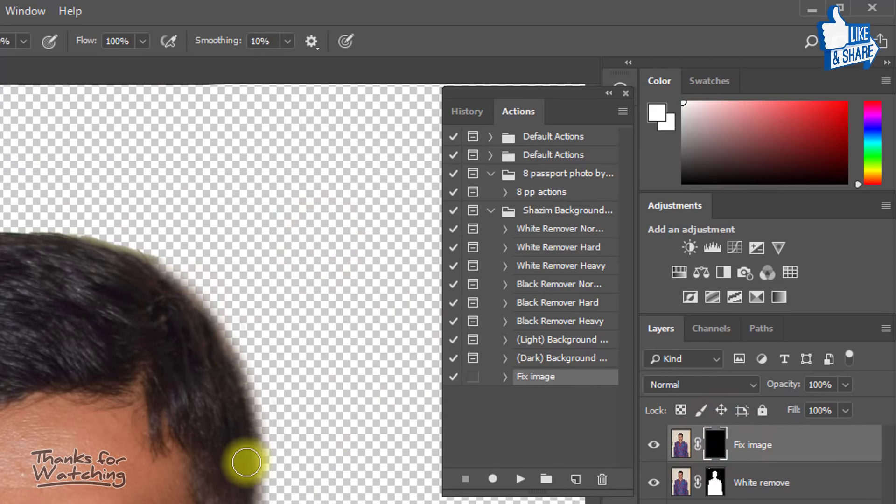
mouse_move(221, 429)
mouse_down()
mouse_move(224, 451)
mouse_move(216, 334)
mouse_move(202, 423)
mouse_move(204, 406)
mouse_up()
drag(172, 497, 182, 320)
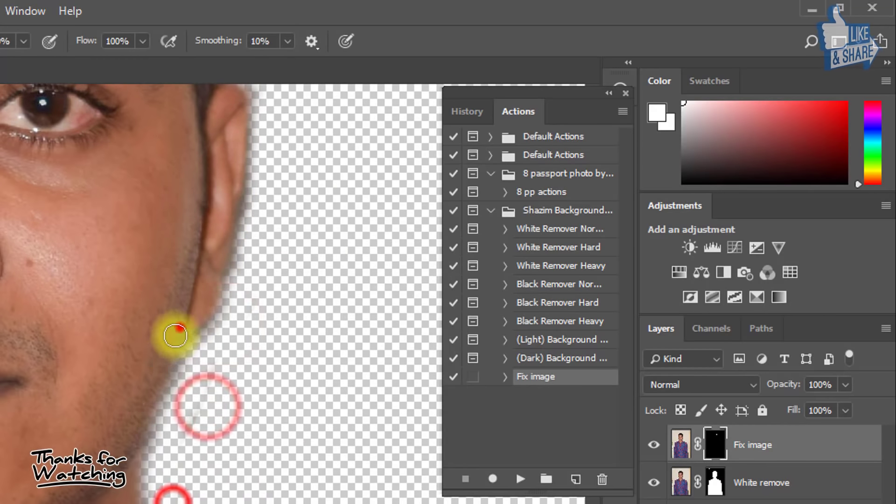
Pan along the jaw, shoulder and sleeve to check the edges, then zoom out to the face
drag(160, 370, 140, 229)
drag(310, 443, 94, 250)
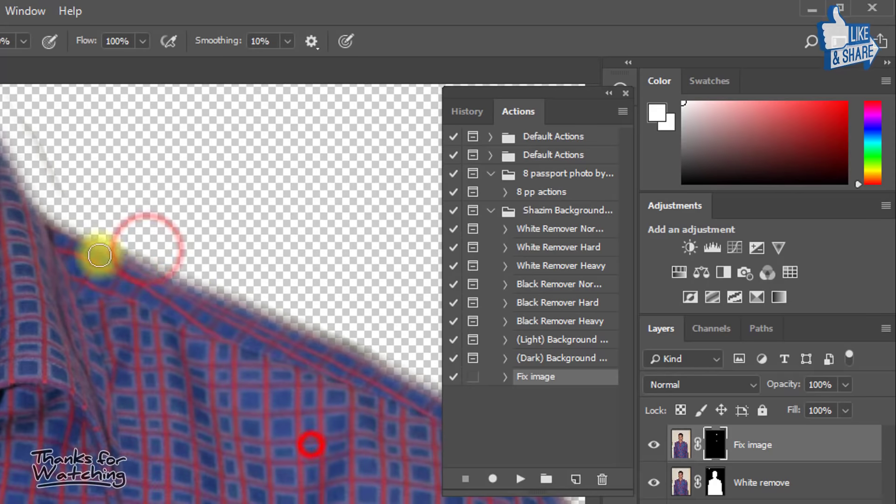
drag(277, 342, 147, 273)
drag(341, 490, 266, 174)
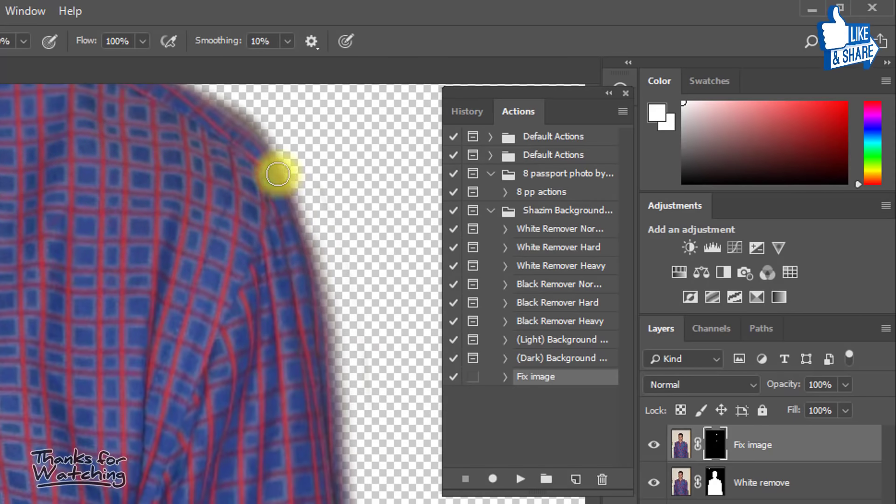
mouse_move(330, 401)
mouse_down()
mouse_move(284, 353)
mouse_move(286, 292)
mouse_up()
mouse_move(70, 276)
mouse_down()
mouse_move(166, 300)
mouse_move(104, 352)
mouse_up()
drag(114, 250, 82, 166)
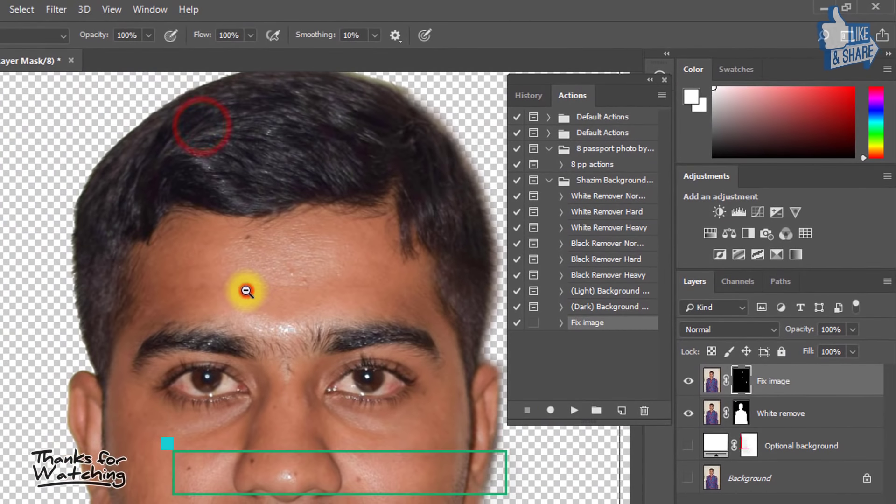
alt+click(244, 290)
Show the white Optional background and paint the grey jaw fringe out of the White remove mask in black
drag(302, 423, 262, 300)
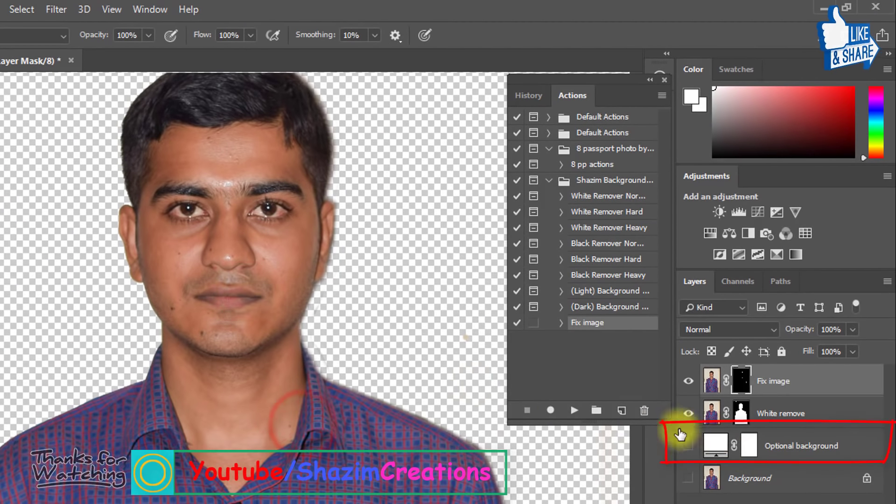
click(688, 447)
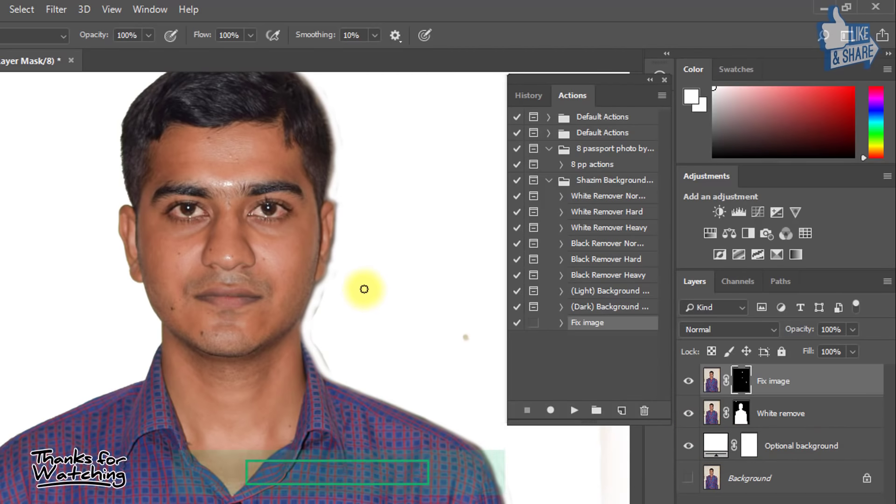
drag(332, 286, 328, 295)
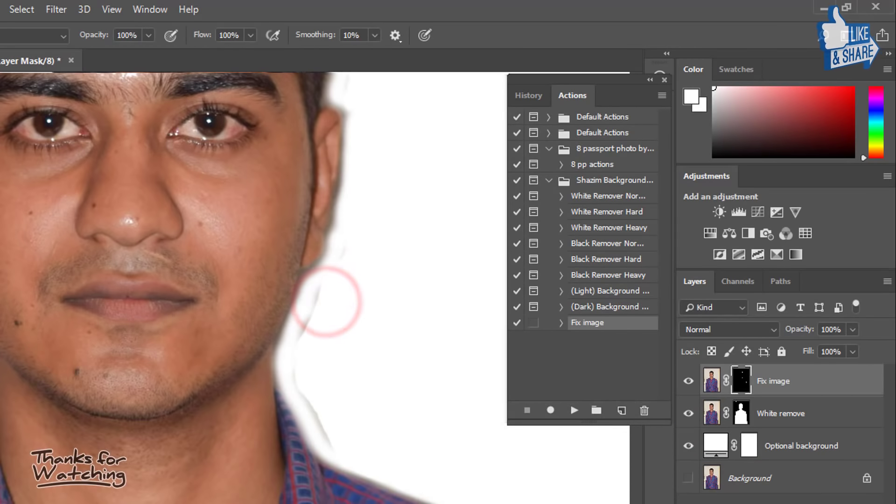
click(741, 415)
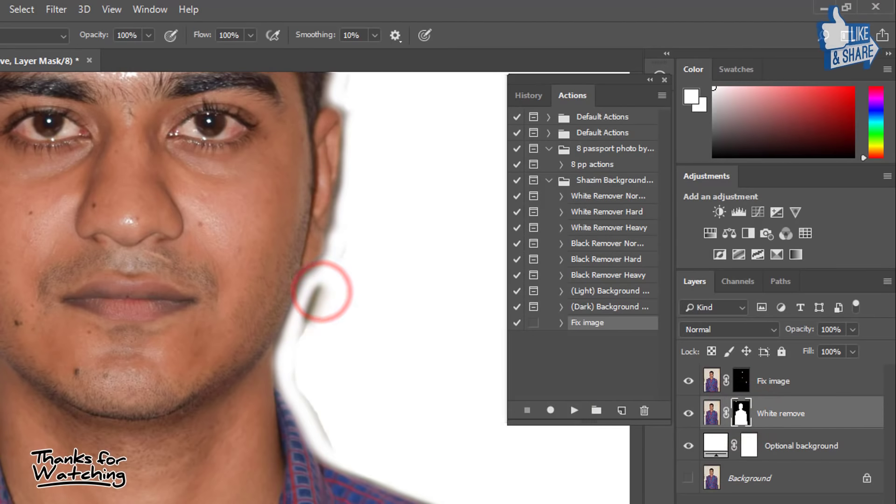
click(506, 293)
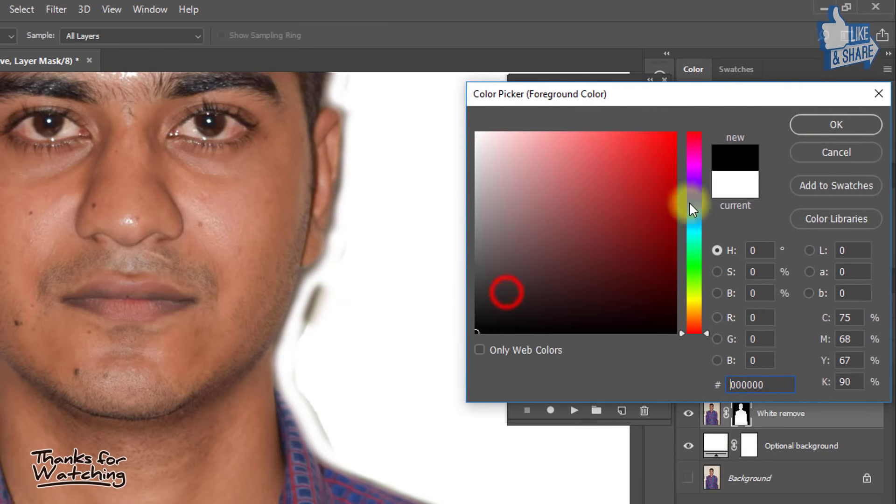
click(794, 123)
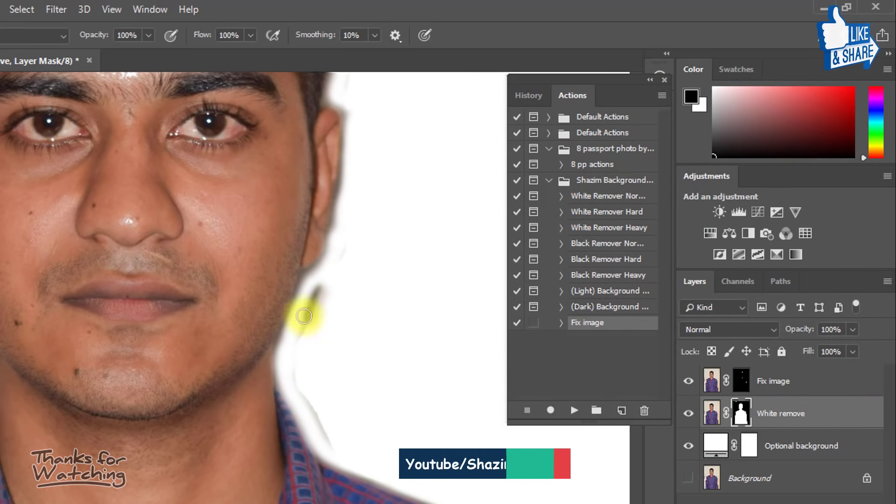
drag(336, 277, 304, 316)
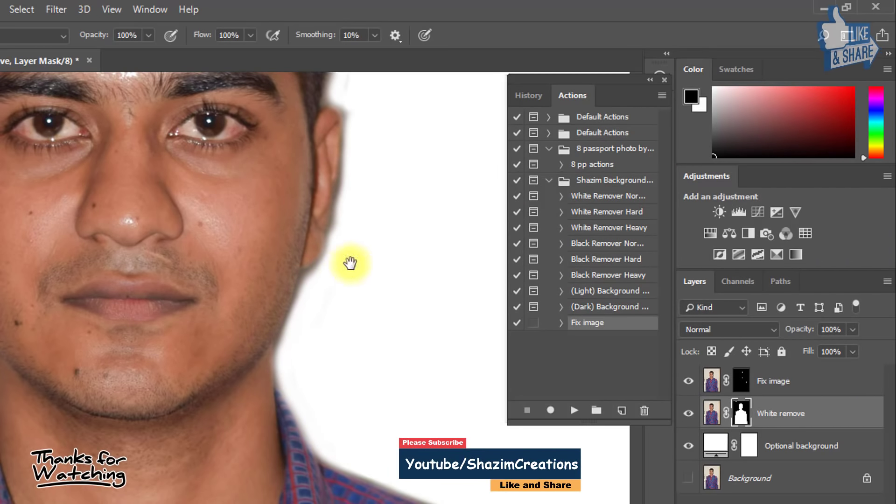
Merge all visible layers into a new Layer 1 above the Fix image layer
click(369, 190)
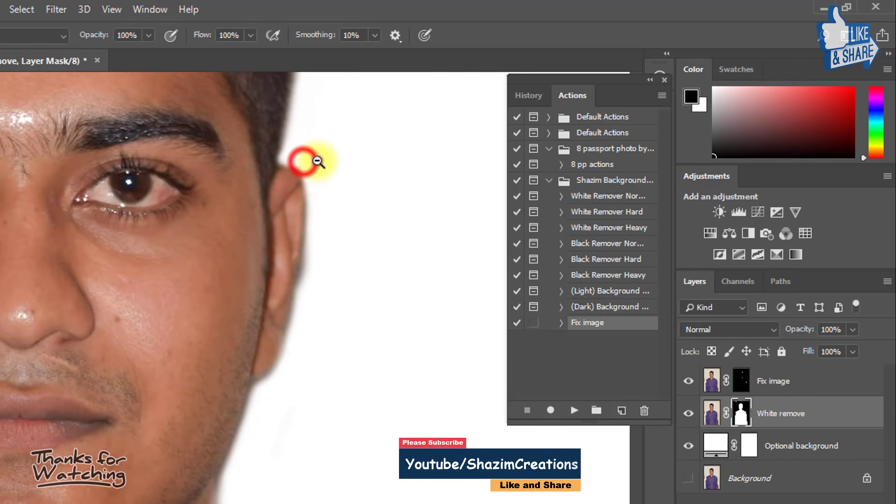
click(357, 195)
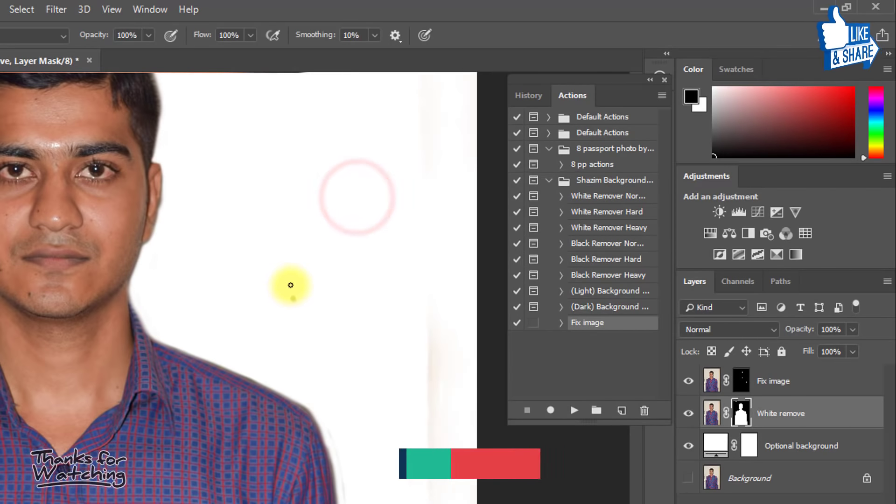
click(835, 381)
key(ctrl+alt+shift+e)
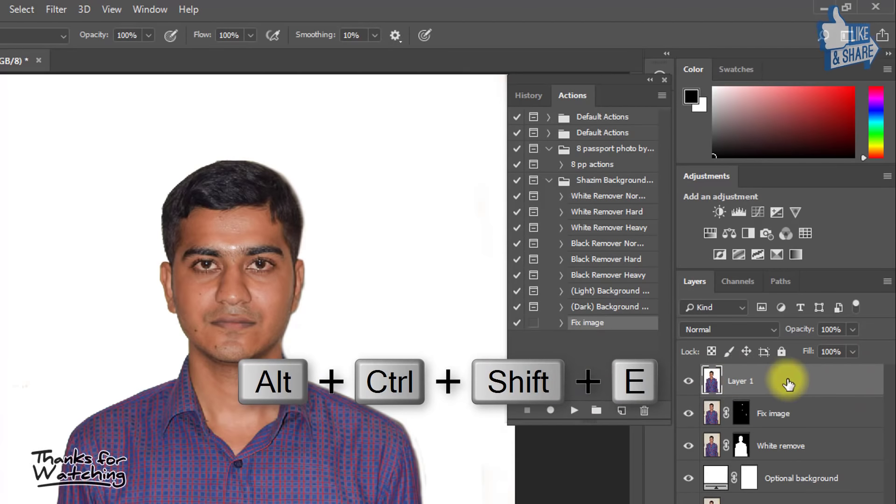
Run the '8 pp actions' action on the whole portrait
alt+click(375, 239)
alt+click(320, 294)
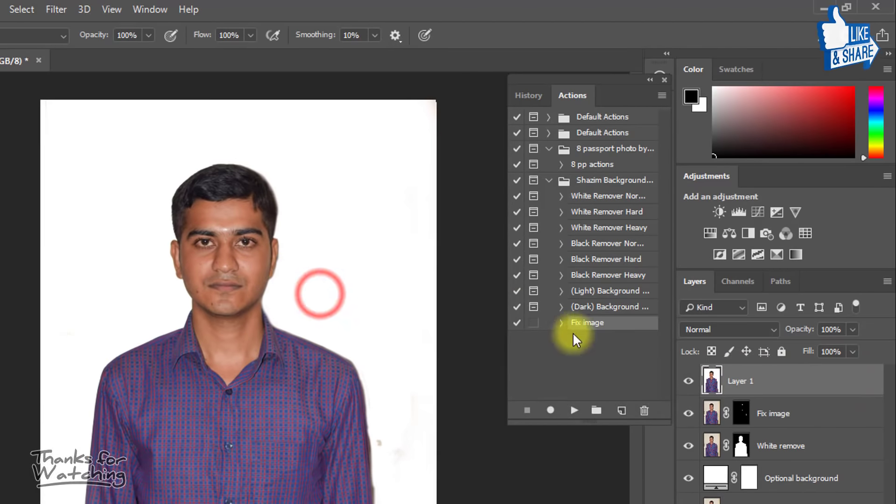
click(549, 180)
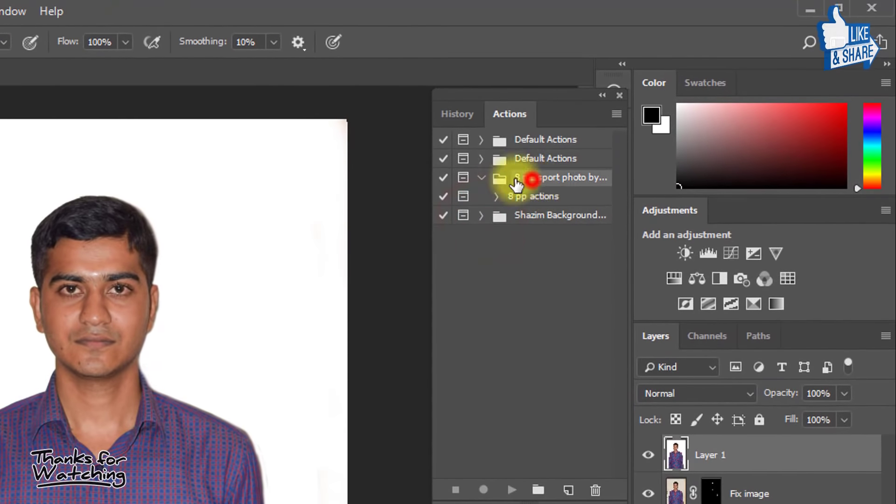
click(513, 199)
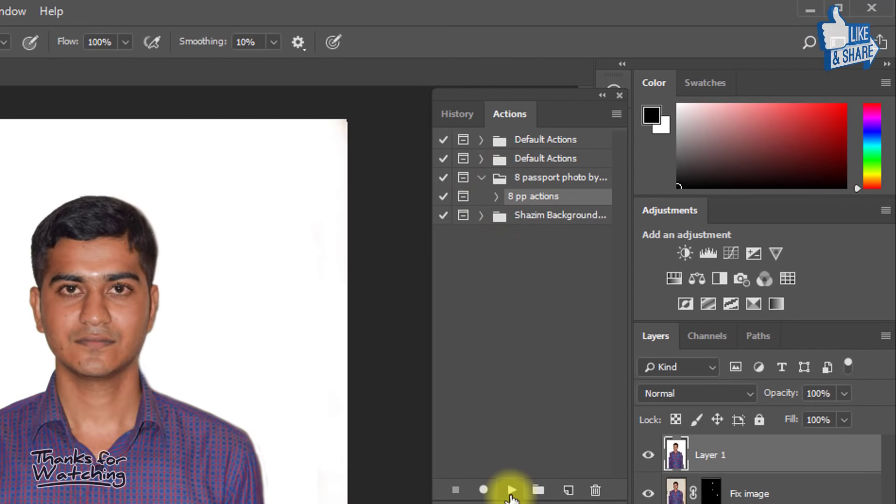
click(510, 495)
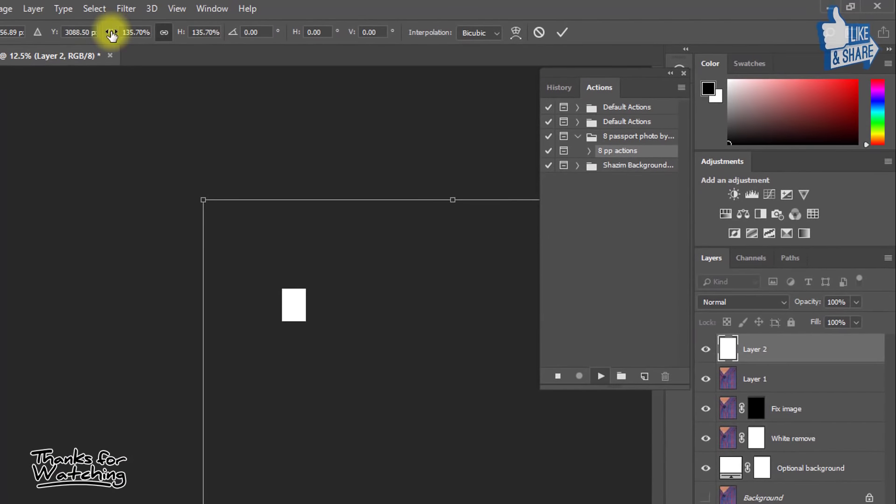
Shrink the face image to passport size, place it in the frame, and commit
drag(113, 33, 42, 35)
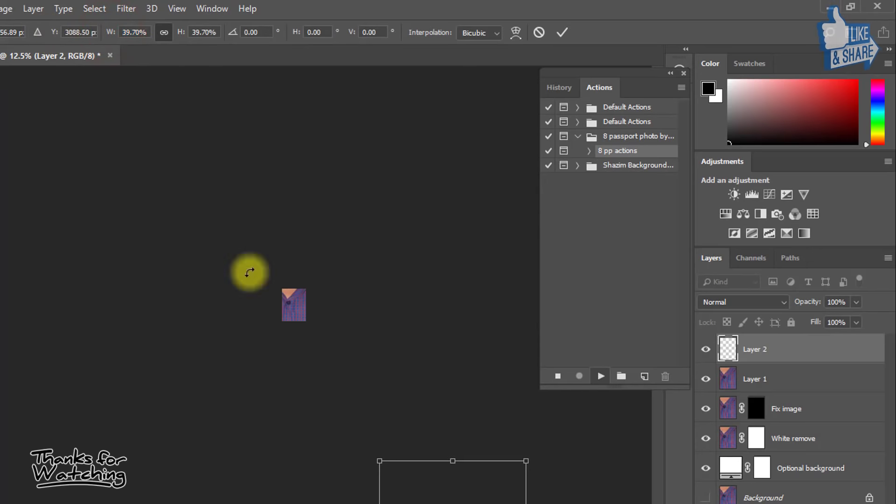
drag(405, 488, 258, 285)
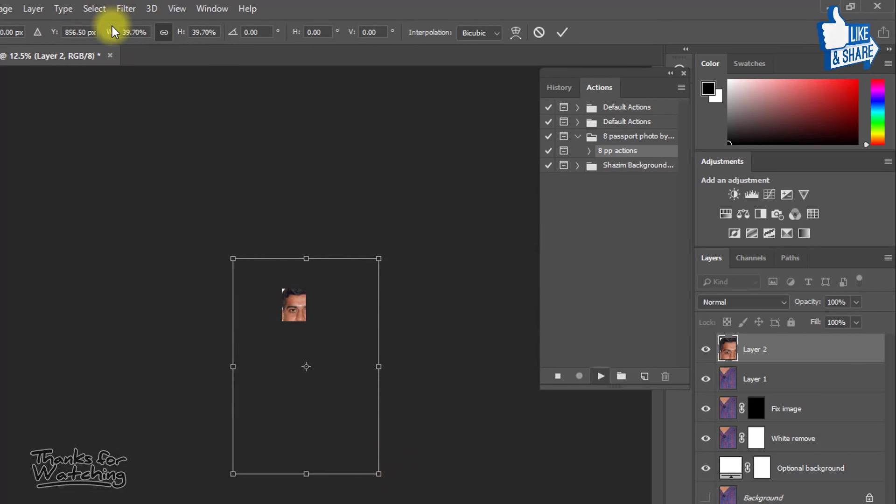
drag(108, 32, 89, 32)
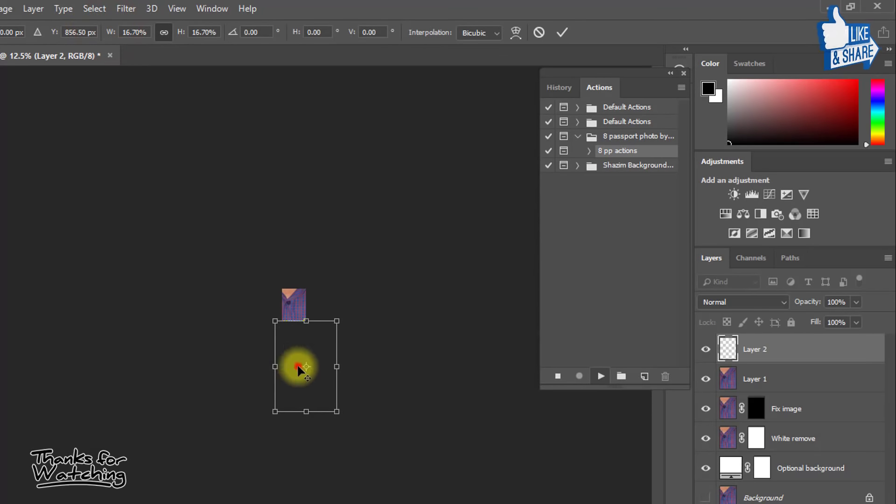
drag(290, 323, 285, 311)
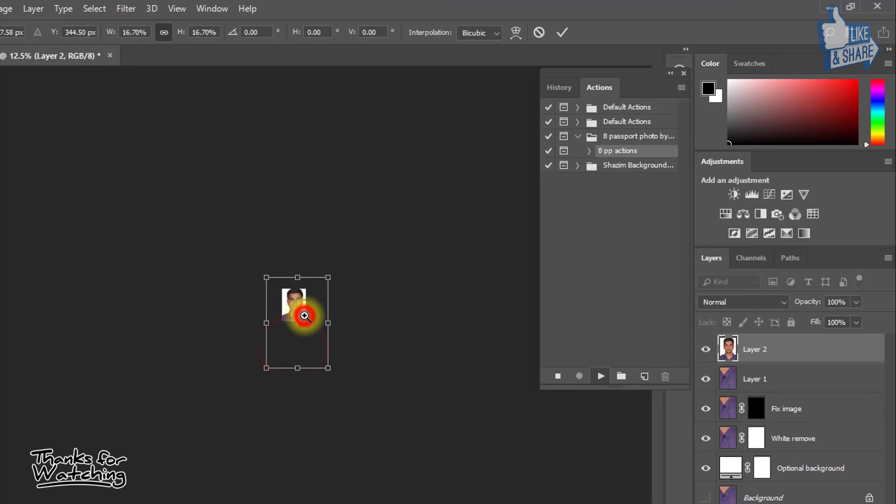
click(304, 316)
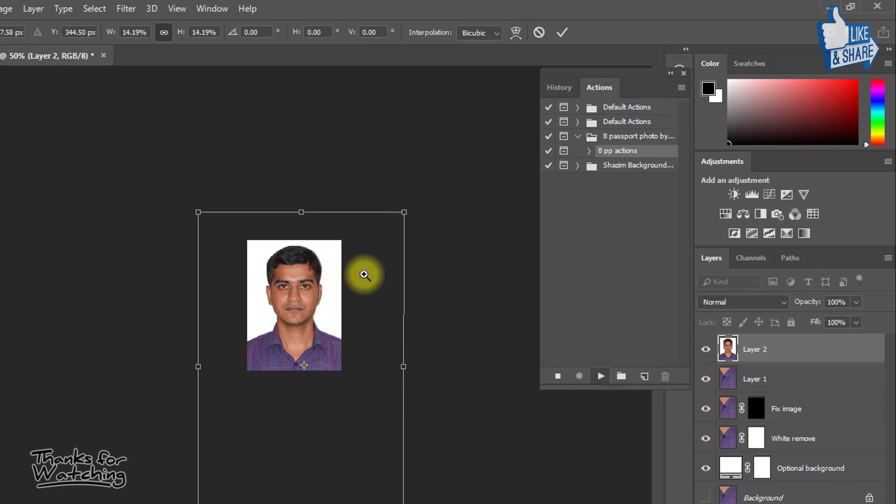
click(305, 301)
key(Return)
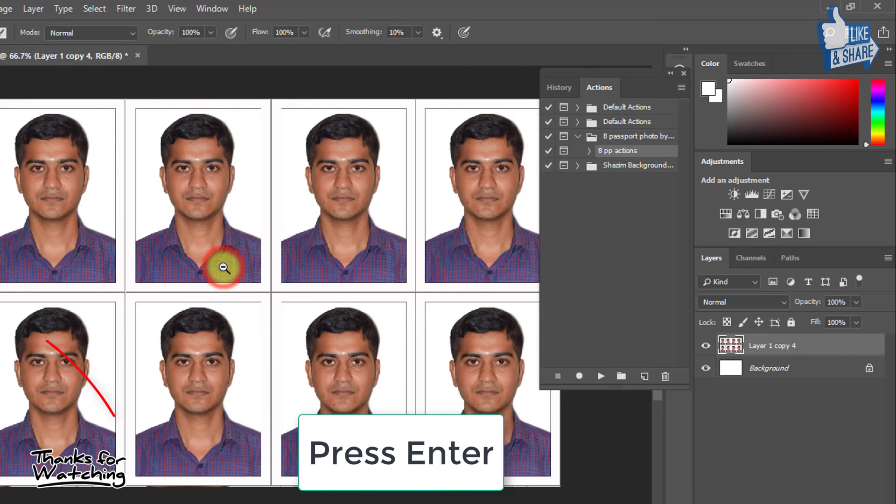
click(205, 194)
Load the Passport Photo (12) .atn file from the passport actions folder
alt+click(218, 205)
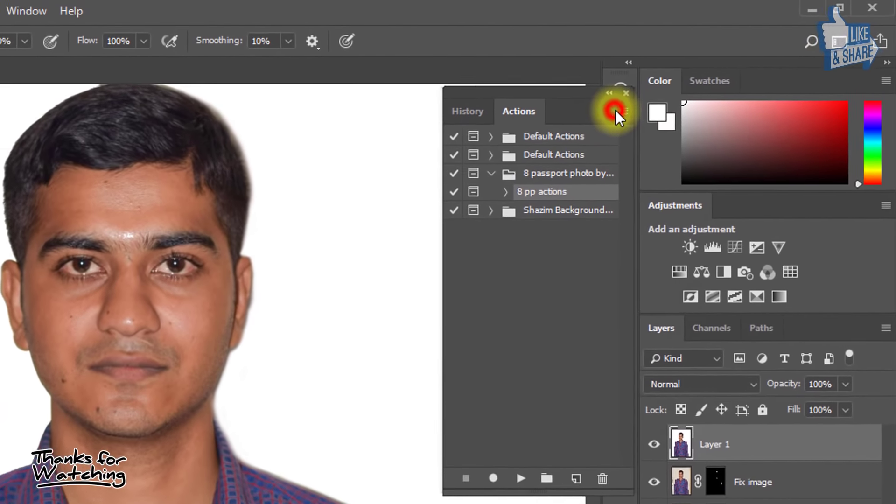
click(682, 87)
click(693, 454)
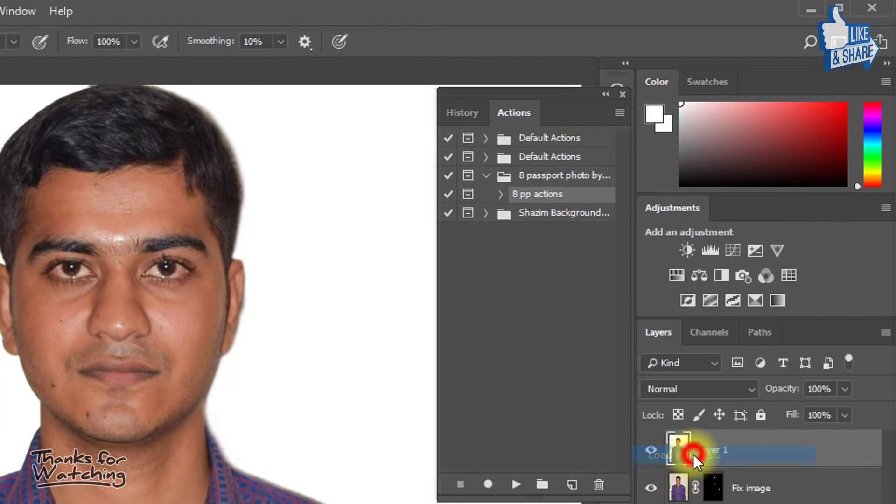
click(104, 263)
double_click(104, 263)
click(200, 259)
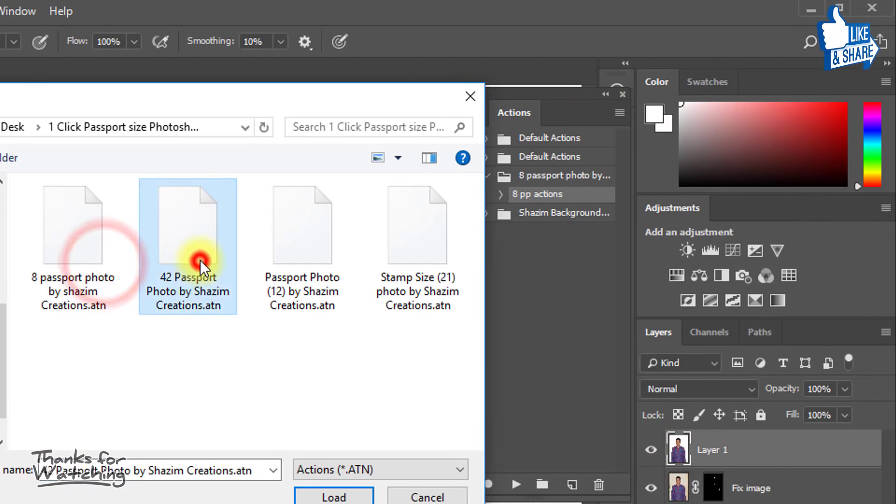
click(302, 245)
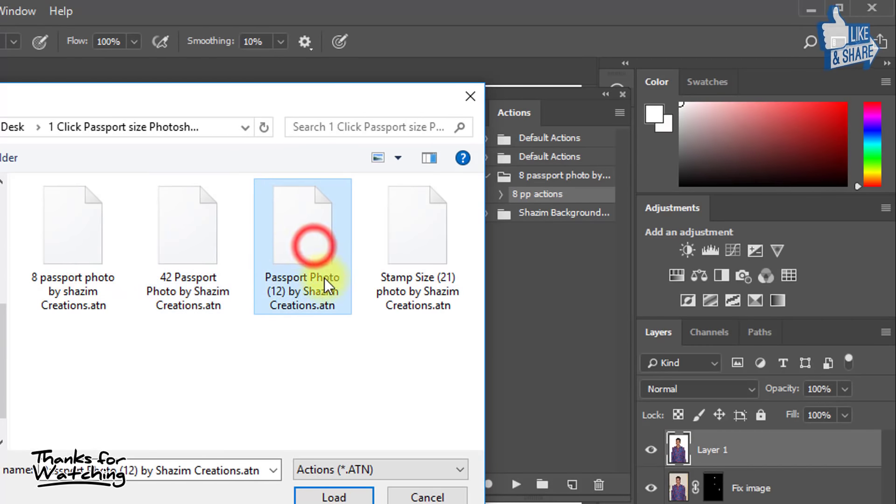
click(334, 495)
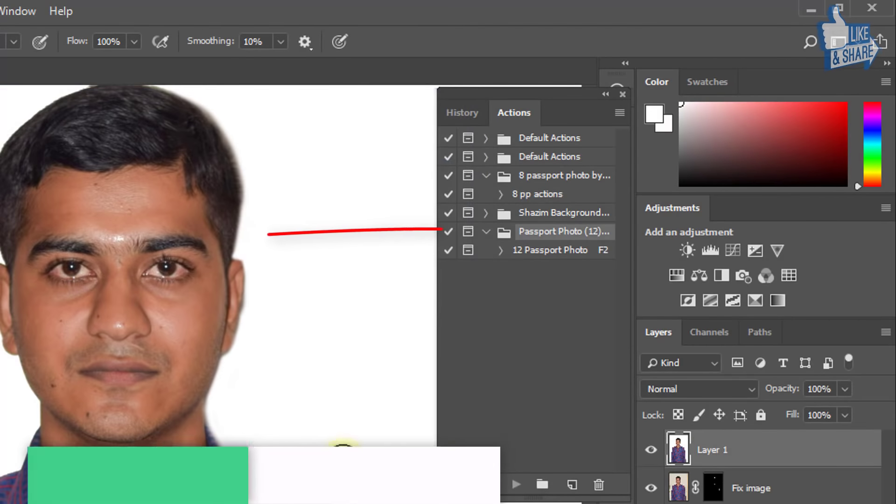
Run '12 Passport Photo' and frame the head, hair and shoulders in its crop
click(553, 258)
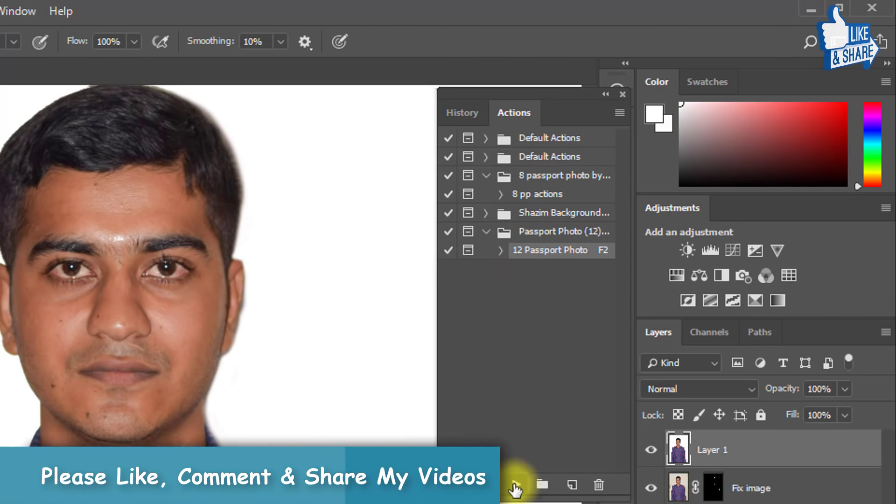
click(515, 486)
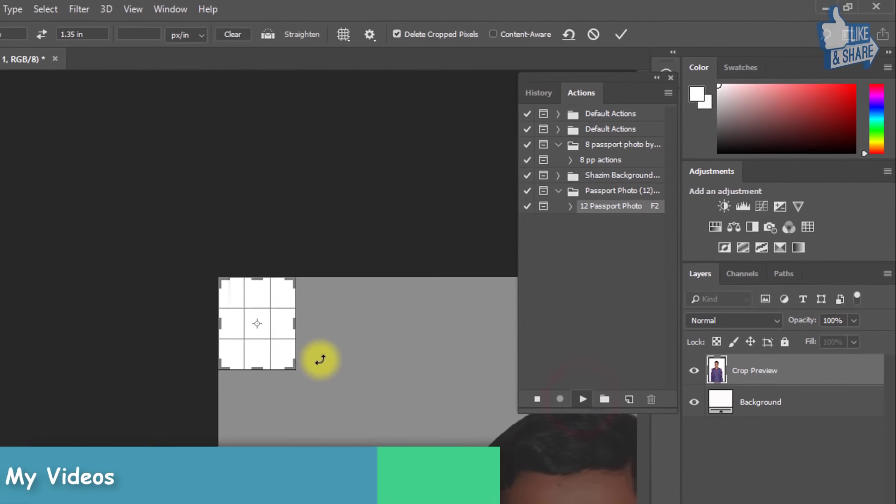
drag(341, 339, 518, 396)
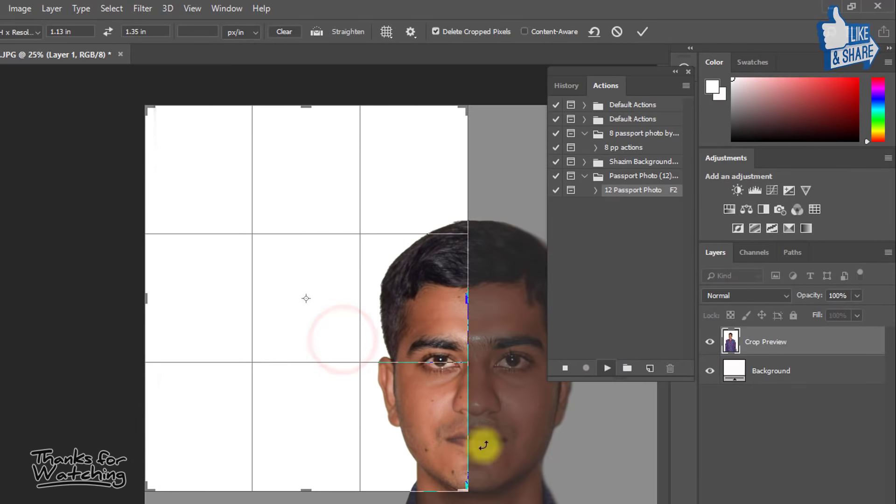
drag(334, 309, 162, 213)
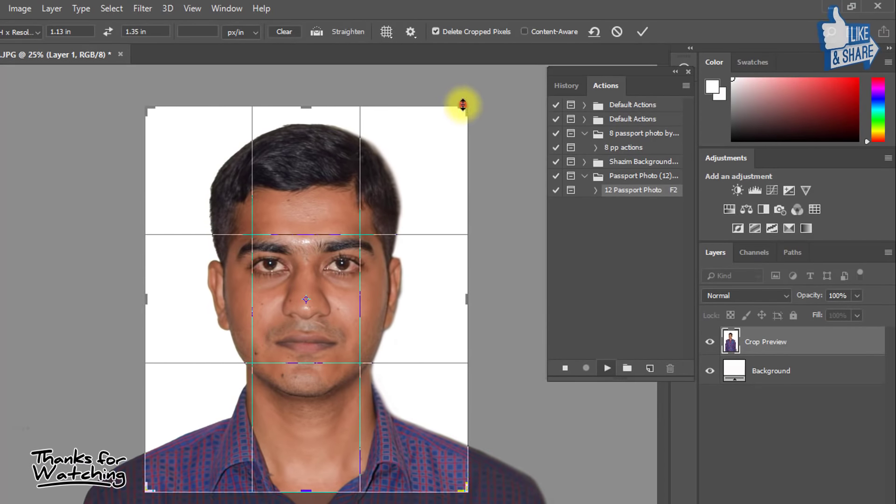
drag(462, 105, 515, 74)
drag(420, 206, 427, 133)
Commit the crop and continue past the action's alerts to lay out the sheet
key(Return)
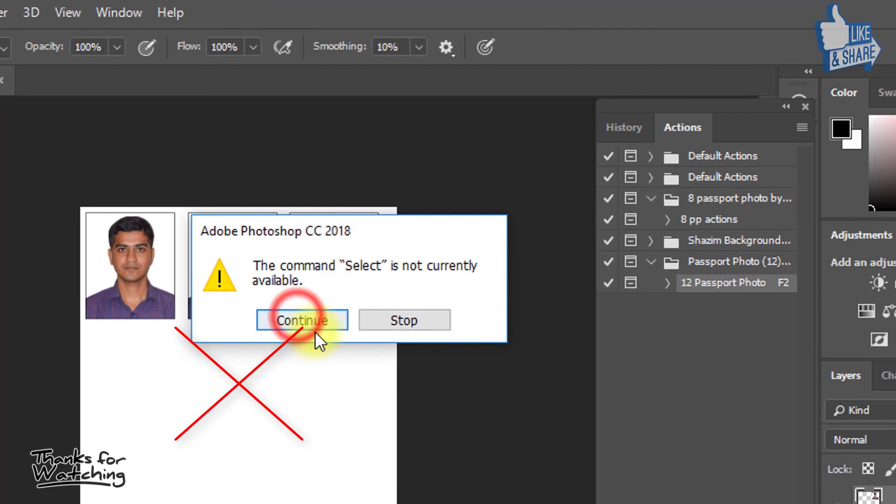
click(301, 322)
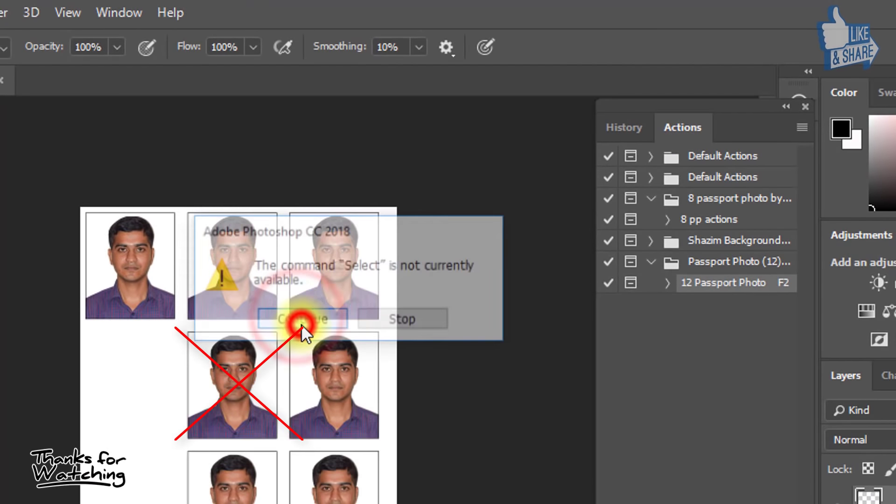
click(304, 323)
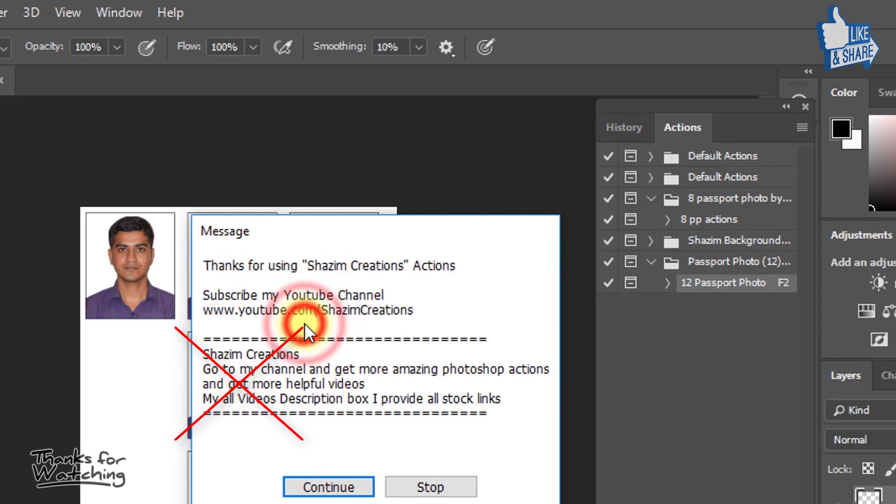
click(350, 462)
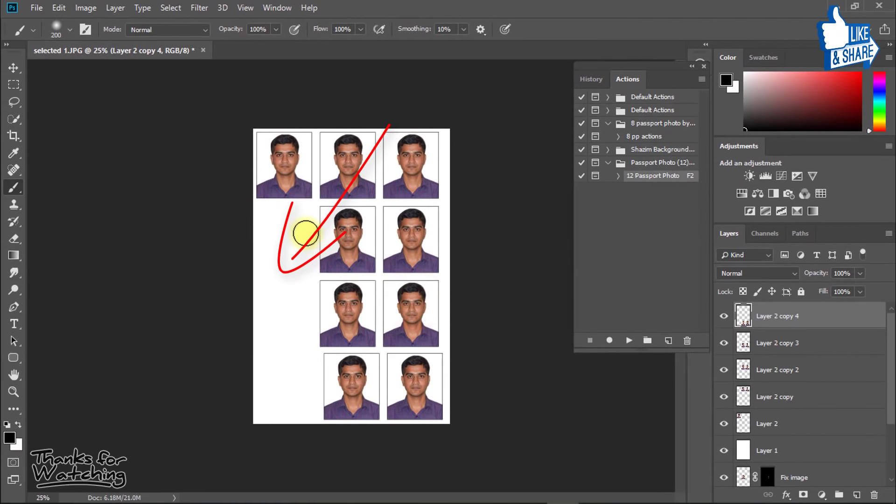
Inspect the gapped nine-photo sheet, then undo it back to the single photo
click(373, 217)
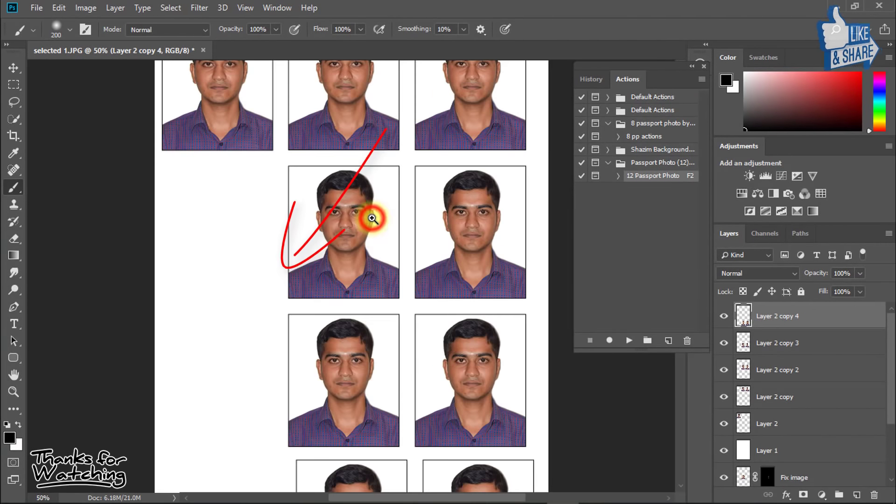
alt+click(310, 176)
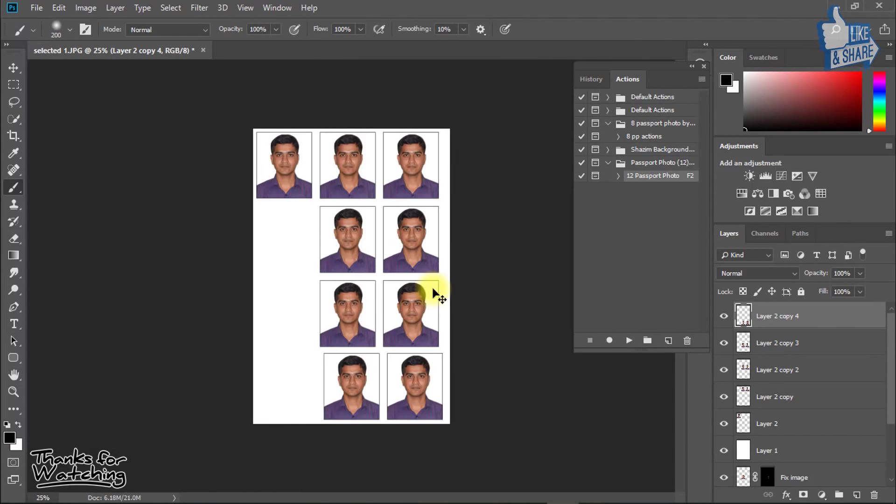
key(ctrl+alt+z)
key(ctrl+alt+z)
key(ctrl+alt+z)
key(ctrl+alt+z)
key(ctrl+alt+z)
key(ctrl+alt+z)
key(ctrl+alt+z)
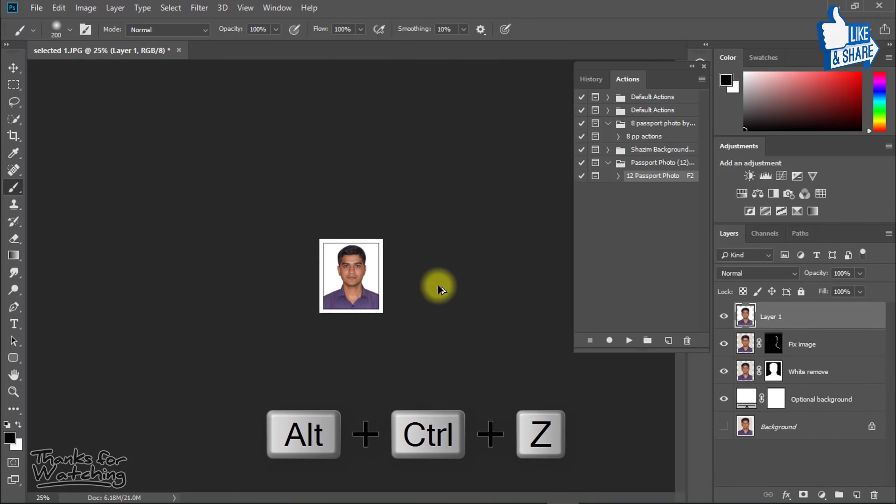
key(ctrl+alt+z)
key(ctrl+alt+z)
key(ctrl+alt+z)
Rename the top Layer 1 to 'Background' and select it
click(334, 206)
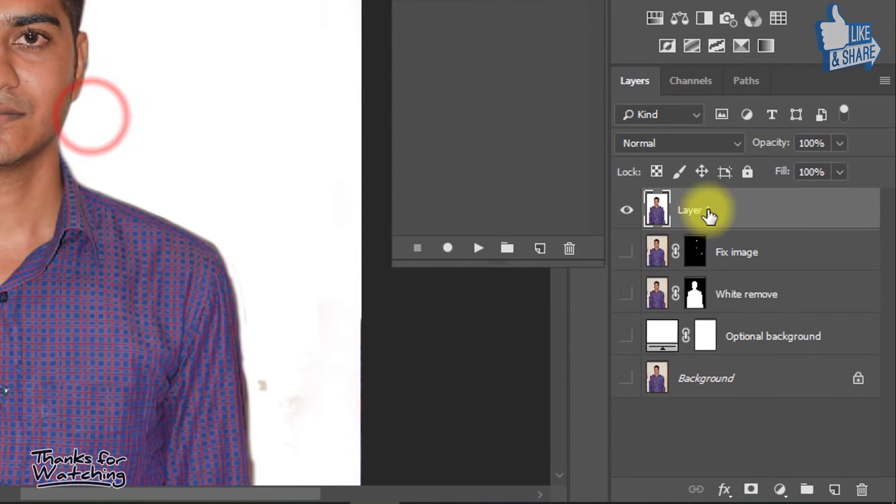
double_click(707, 213)
text(Backgr)
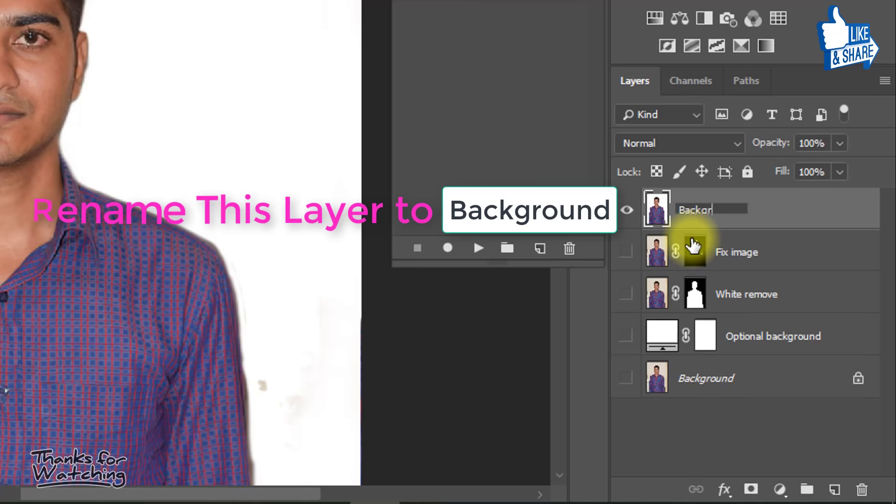
text(ound)
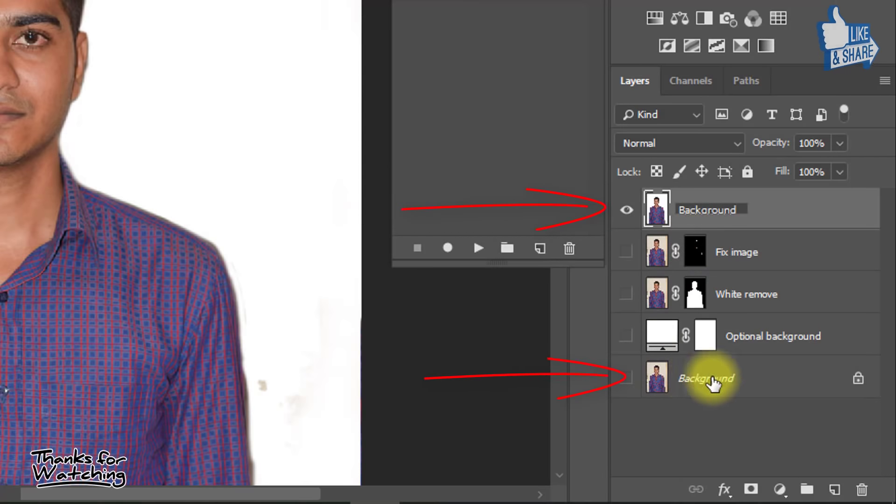
click(707, 381)
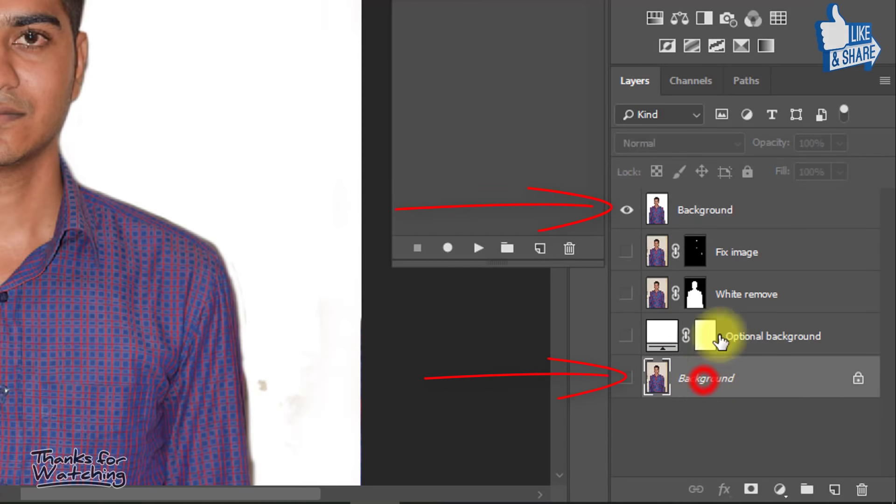
click(719, 211)
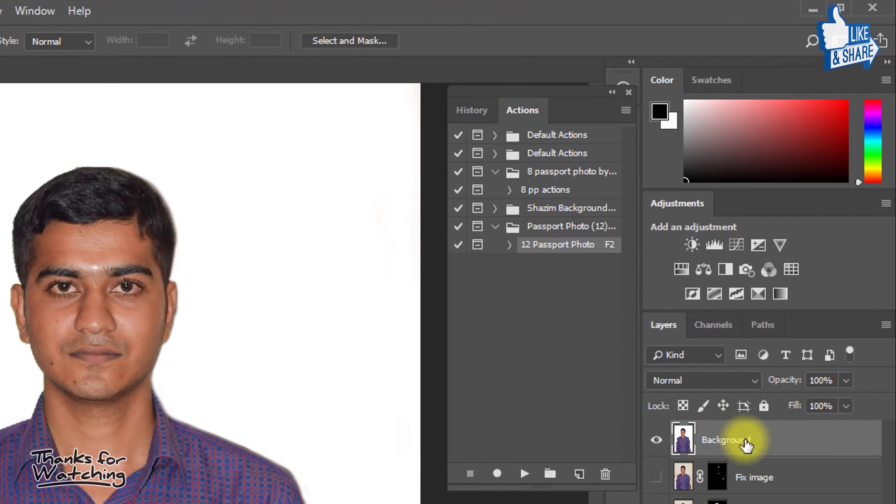
Rerun '12 Passport Photo' and frame the face and shoulders in the crop
click(537, 245)
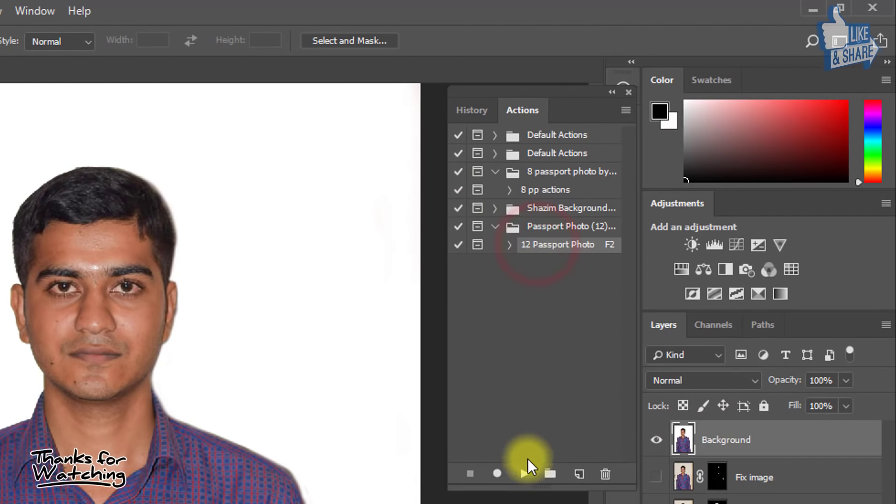
click(525, 473)
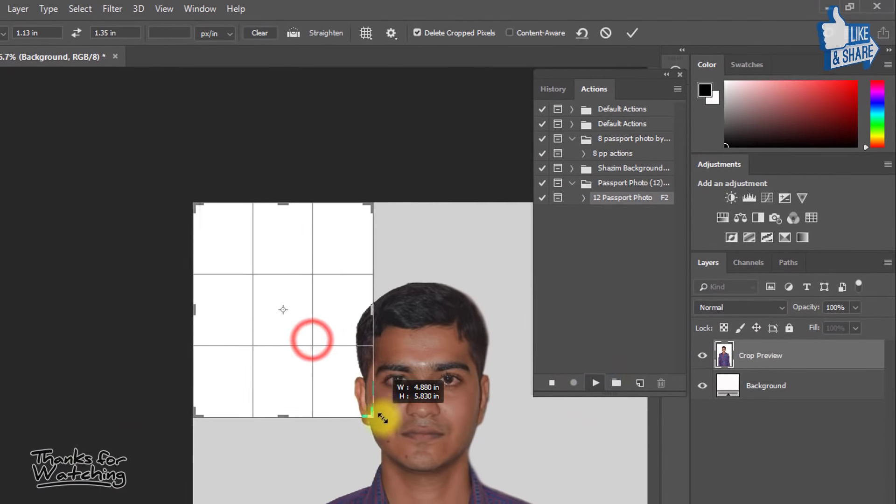
drag(349, 383, 394, 434)
drag(326, 340, 212, 255)
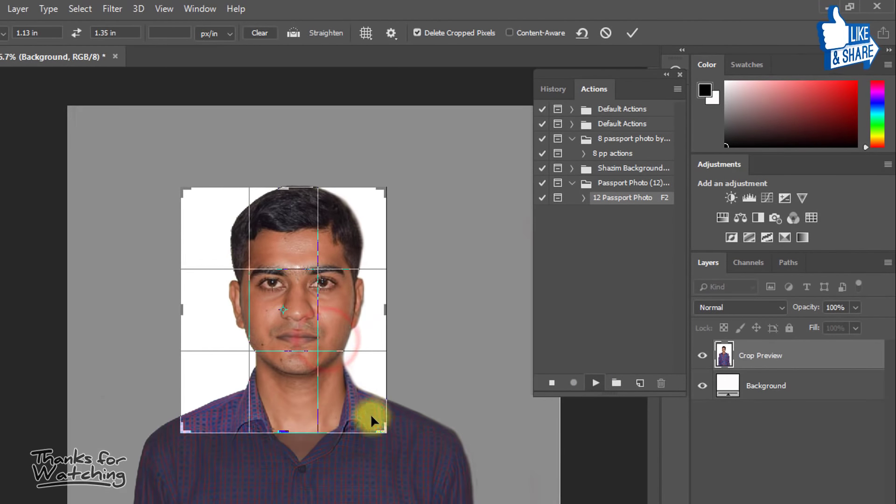
drag(386, 430, 398, 444)
drag(368, 391, 366, 409)
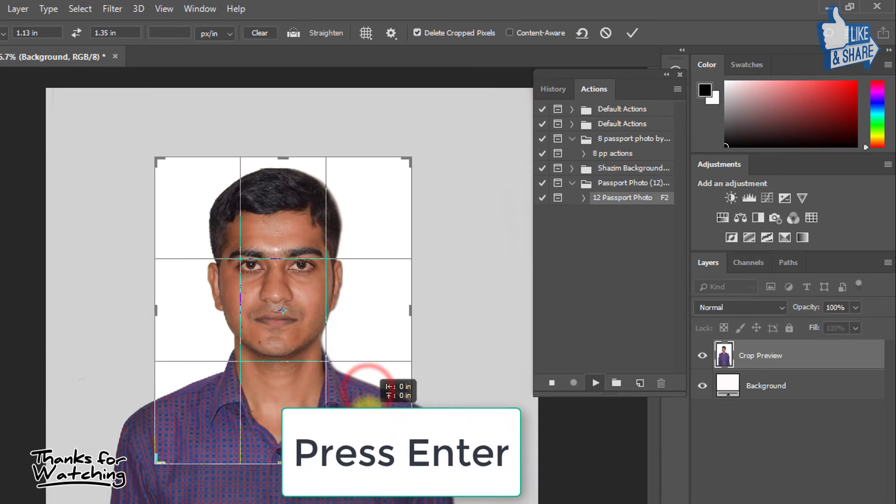
Commit the crop, let the action finish the twelve-photo sheet, and zoom in to inspect
key(Return)
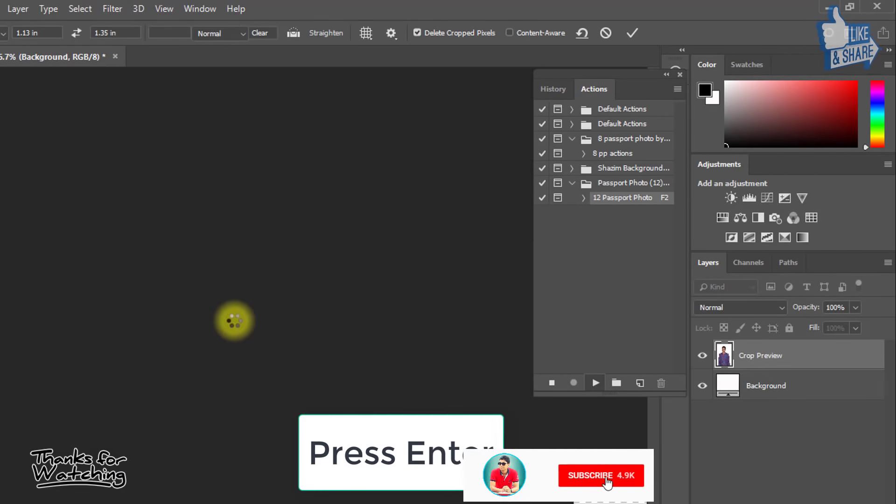
key(F2)
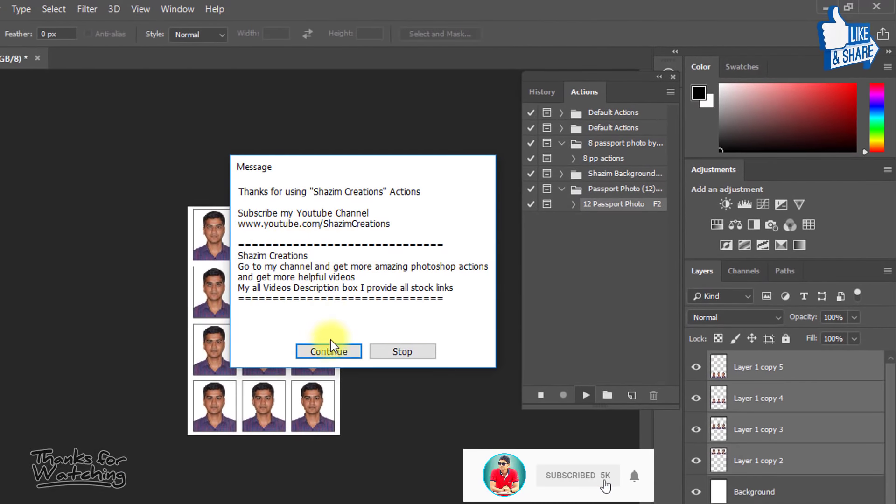
click(331, 346)
click(234, 270)
click(318, 256)
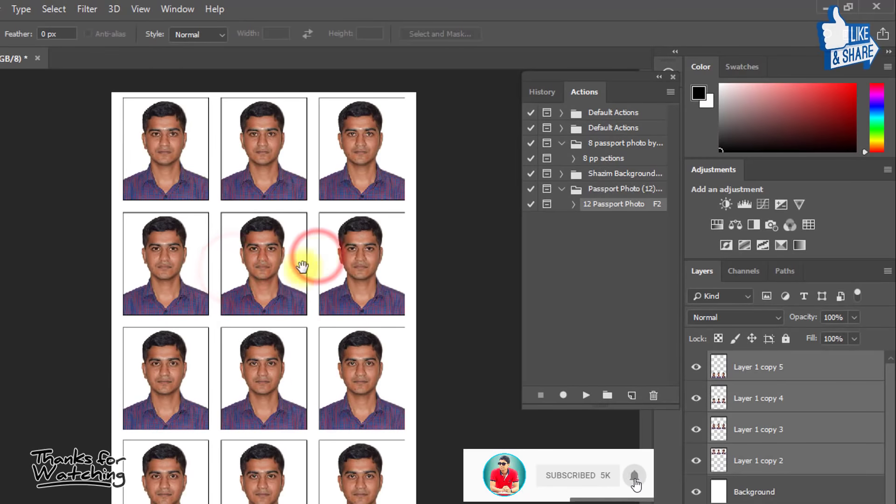
click(298, 193)
drag(304, 193, 294, 233)
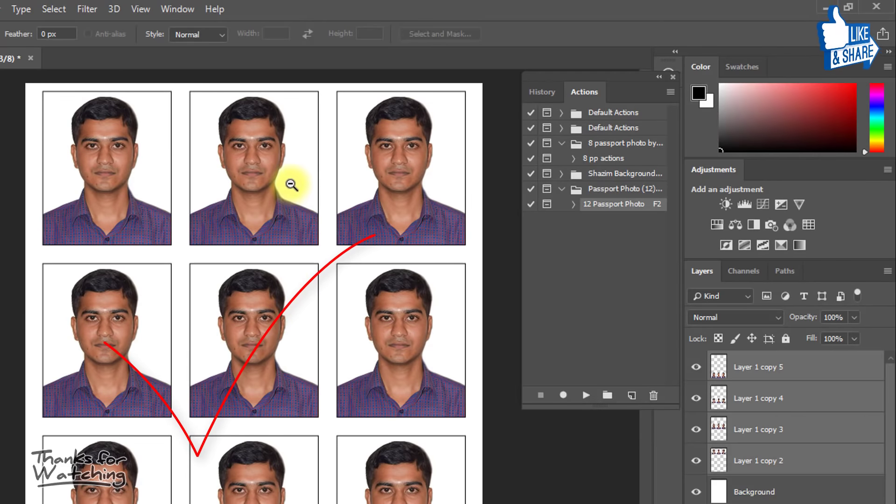
click(275, 177)
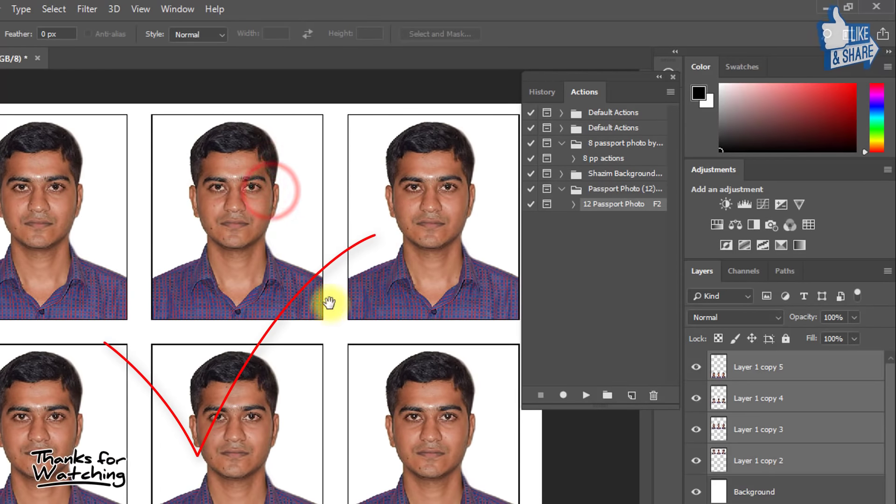
alt+click(316, 291)
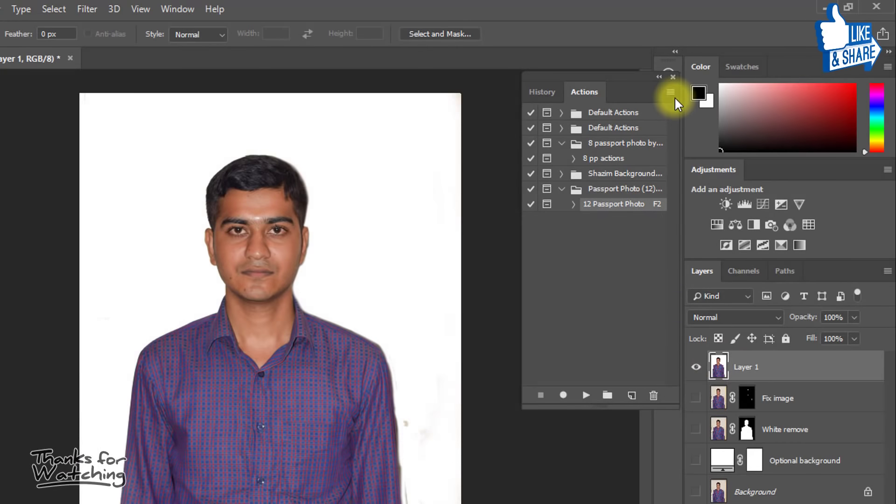
Load the 42 Passport Photo actions file into the Actions panel
click(671, 93)
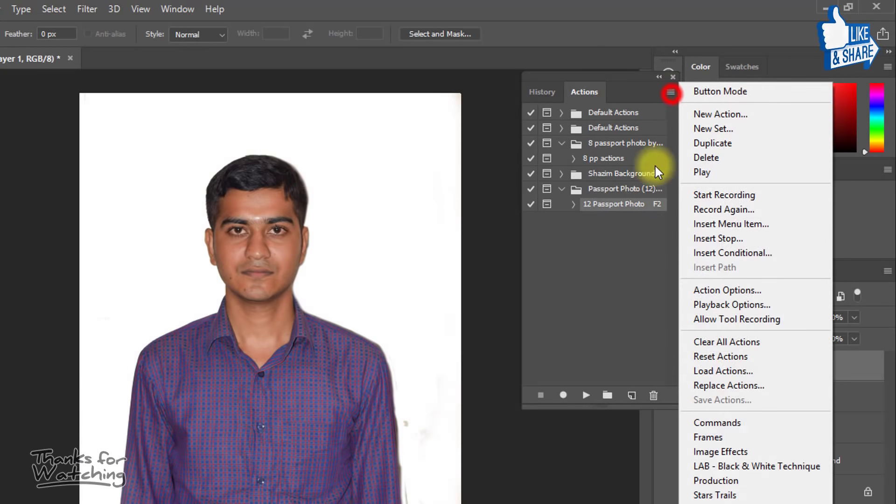
click(741, 370)
click(322, 196)
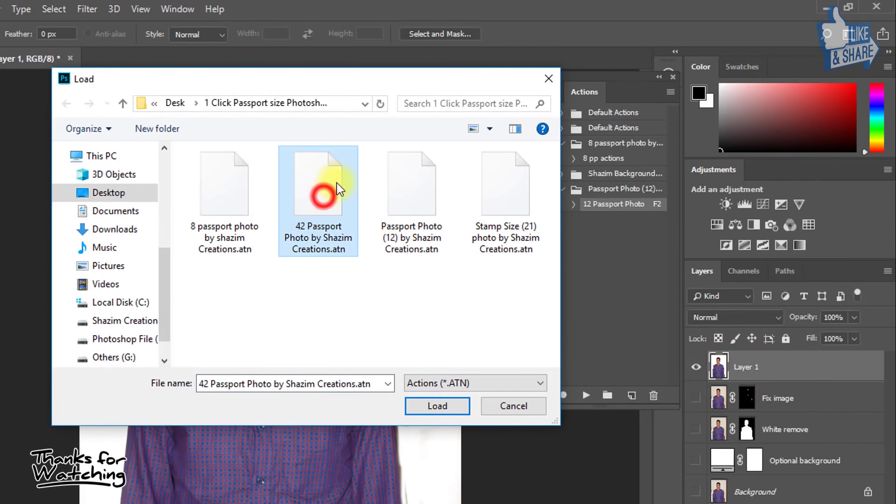
click(425, 406)
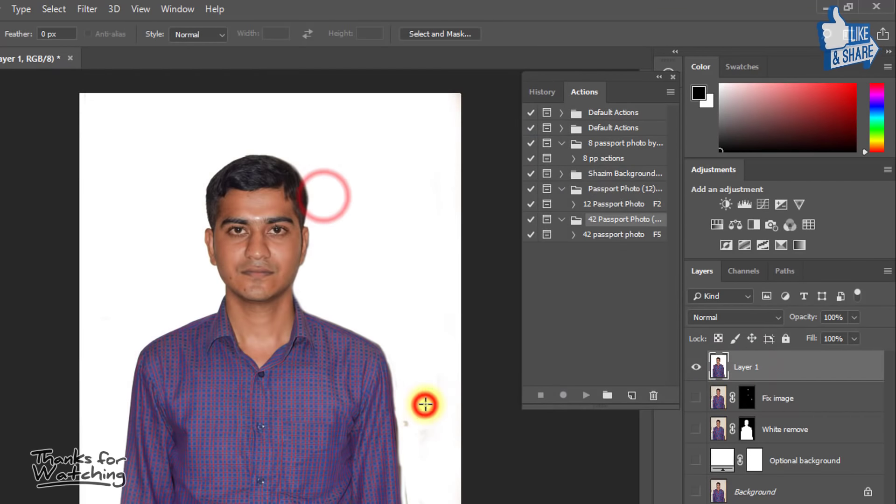
Run the 42 passport photo action with the crop enlarged around the face, then zoom in
click(597, 234)
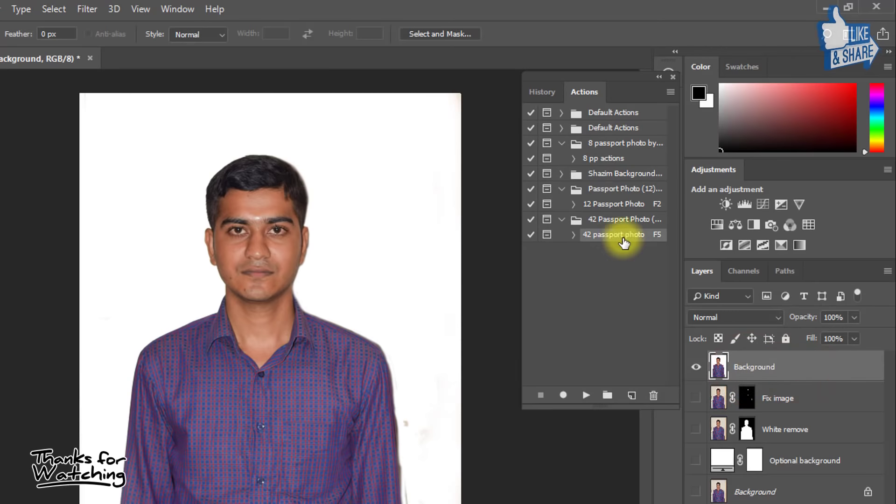
click(586, 396)
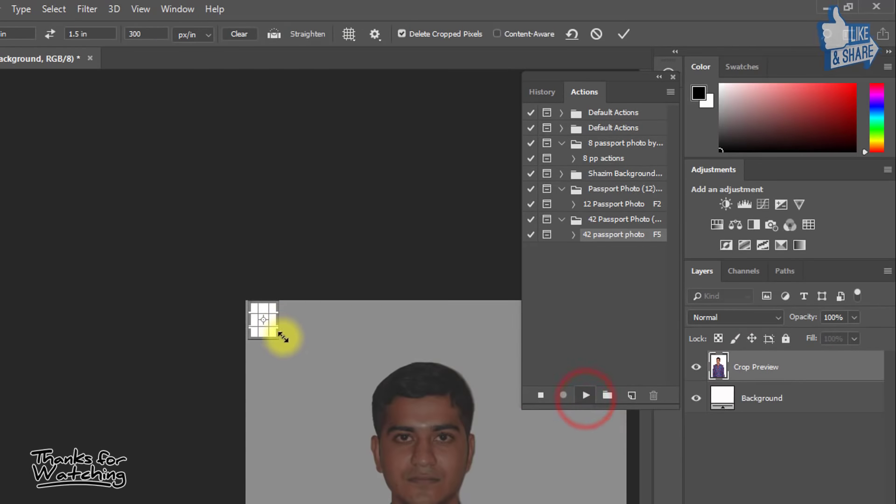
drag(283, 337, 353, 429)
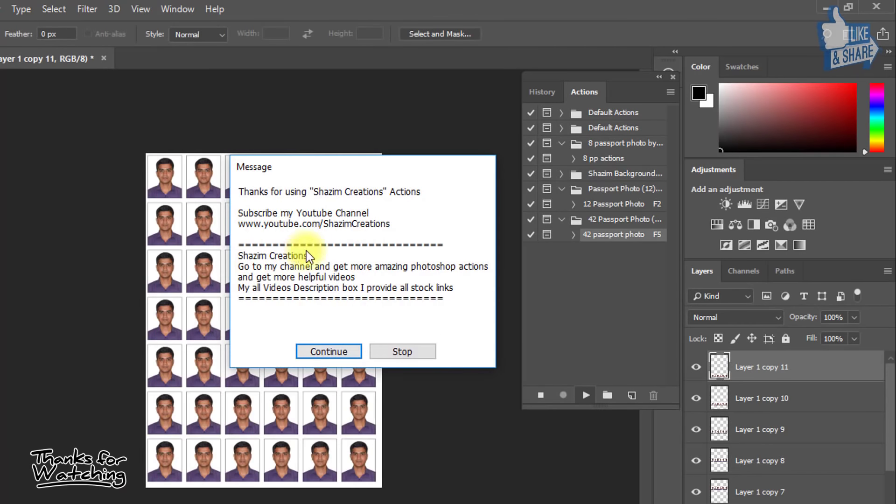
click(334, 351)
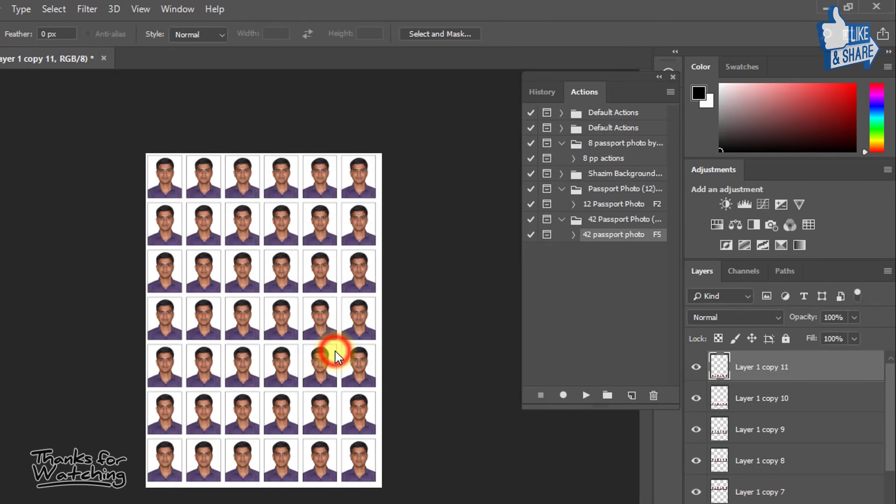
click(253, 217)
click(269, 181)
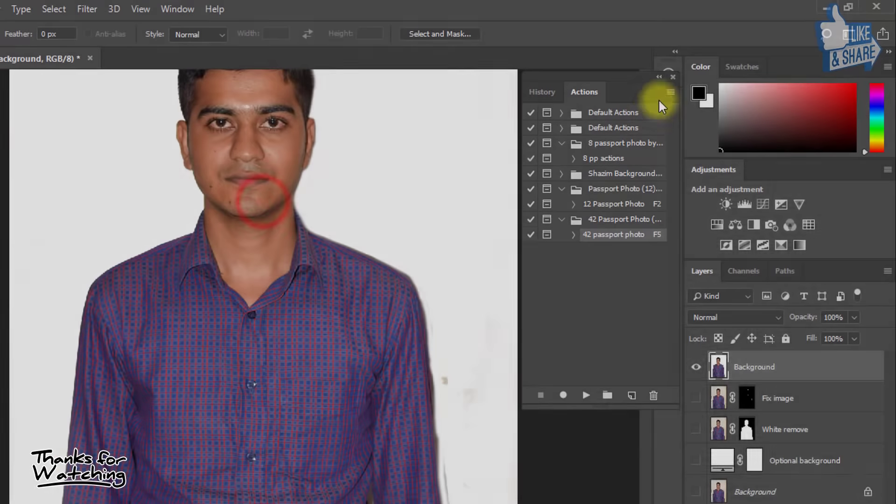
Load the Stamp Size (21) actions file into the Actions panel
click(670, 91)
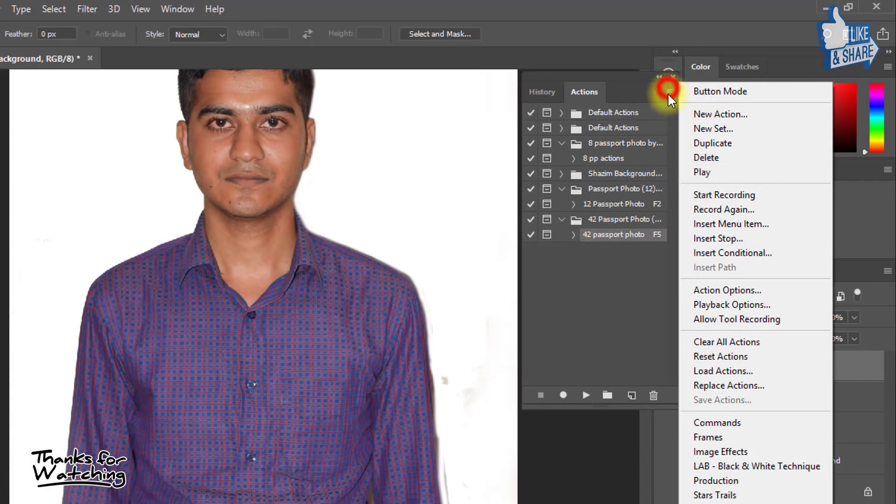
click(728, 371)
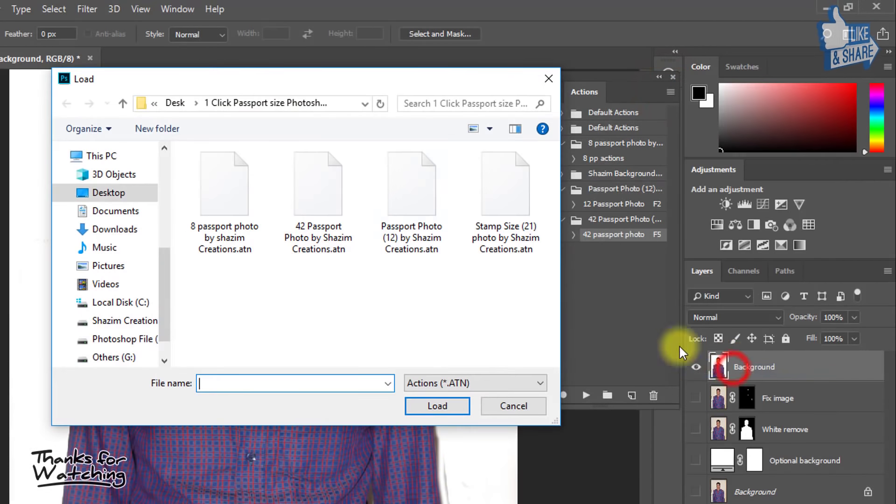
click(485, 208)
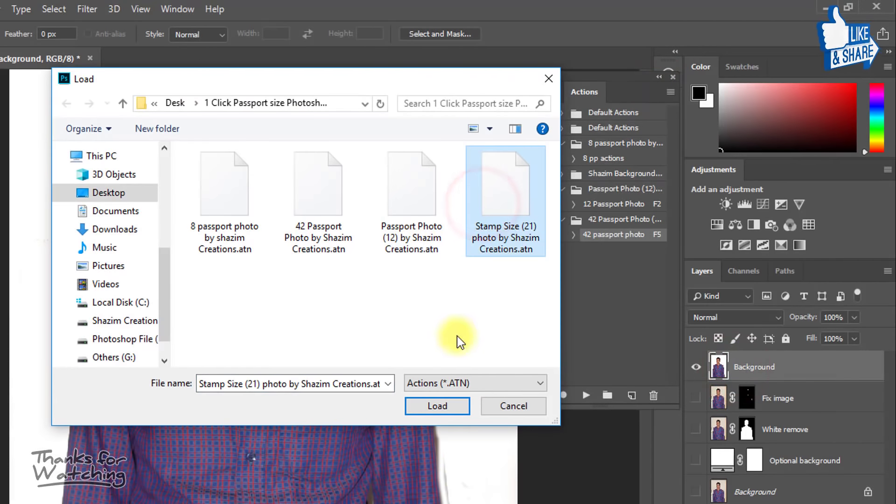
click(438, 406)
Run '21 Stamp Size' with the face centred in the crop
click(588, 265)
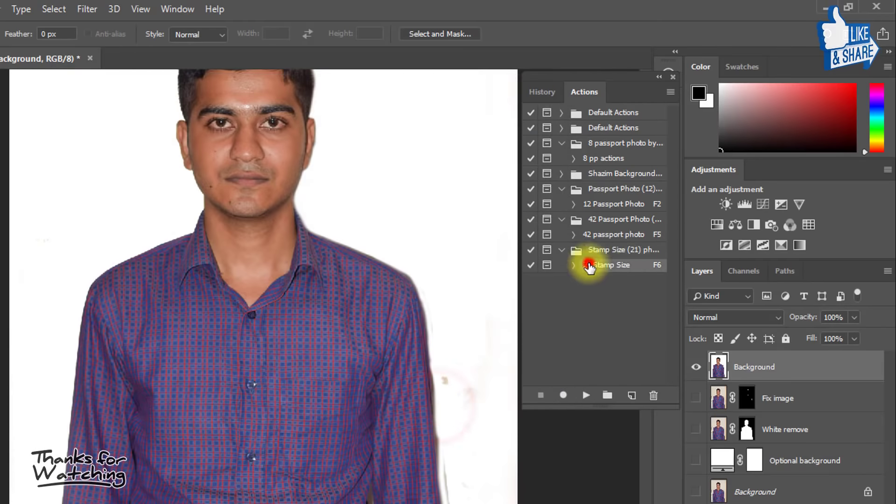
click(586, 395)
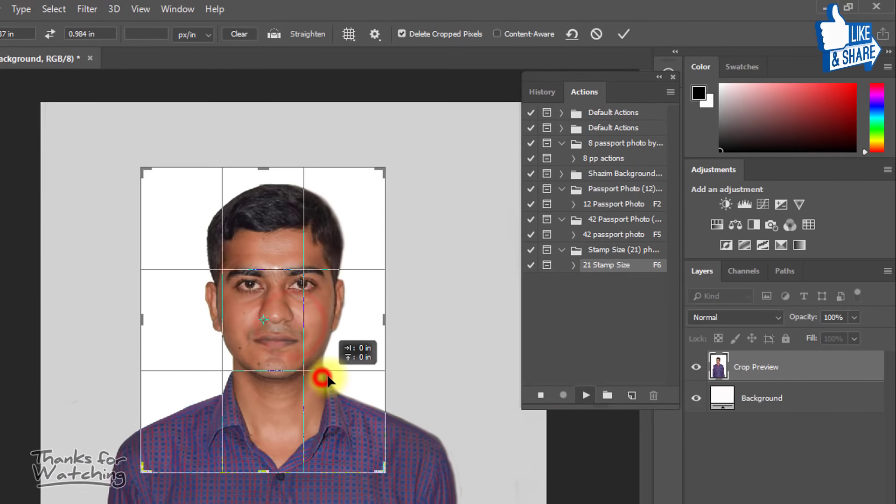
drag(327, 377, 311, 372)
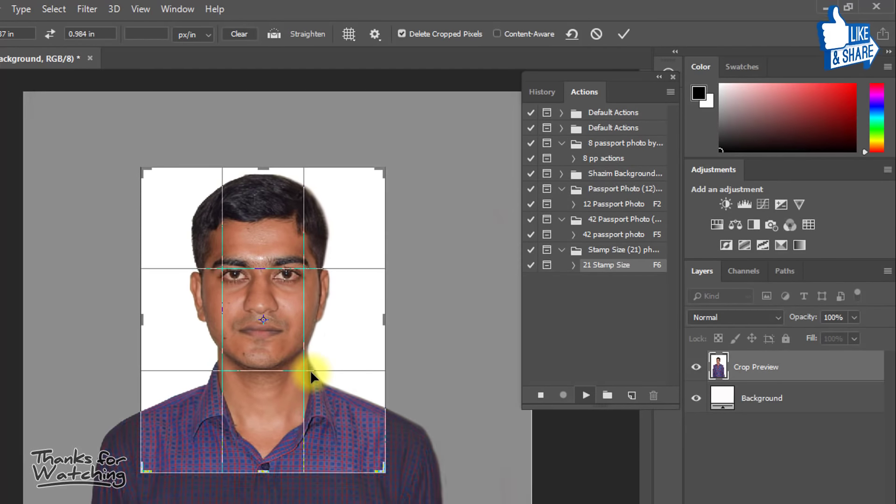
key(Return)
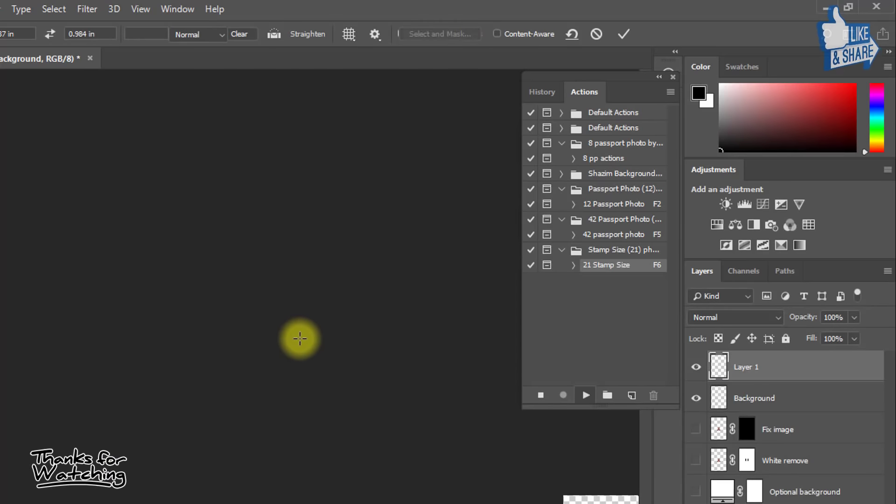
click(337, 347)
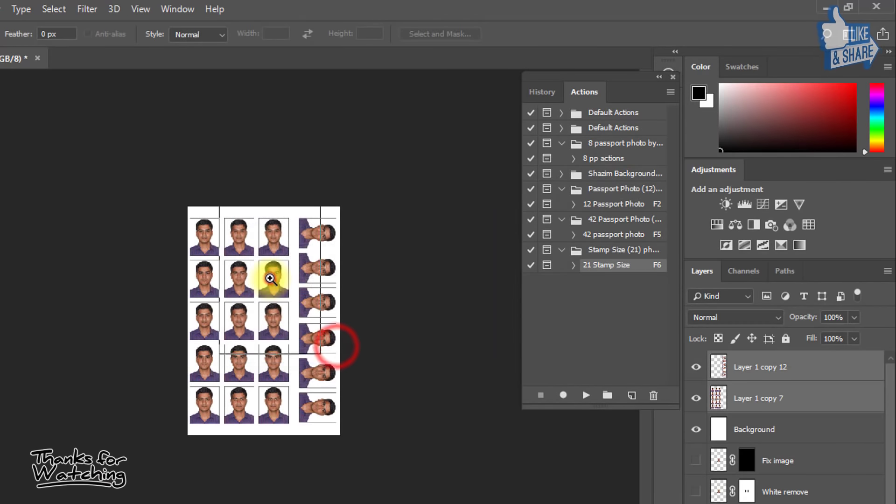
Zoom in twice on the stamp-size sheet and pan to see more photos
click(270, 279)
click(282, 228)
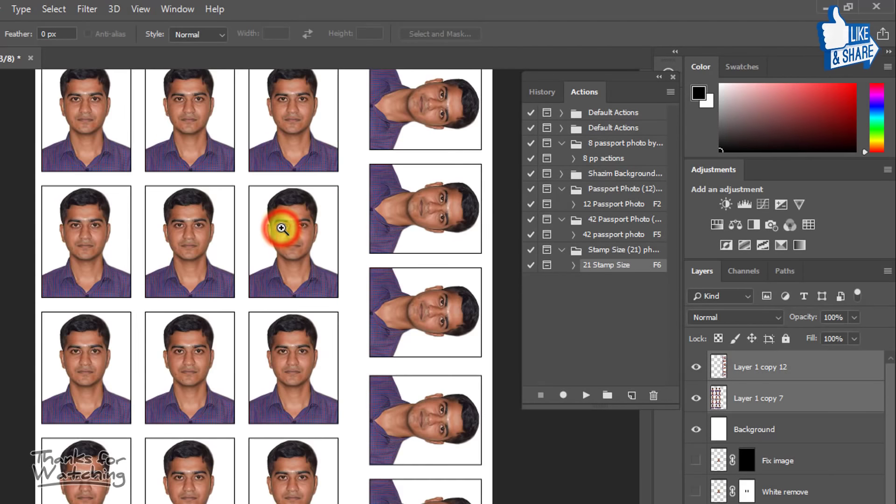
drag(336, 200, 332, 236)
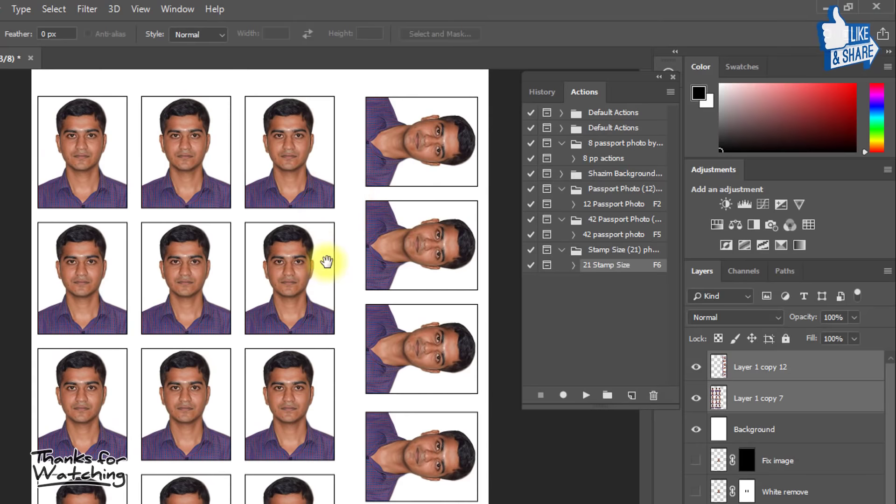